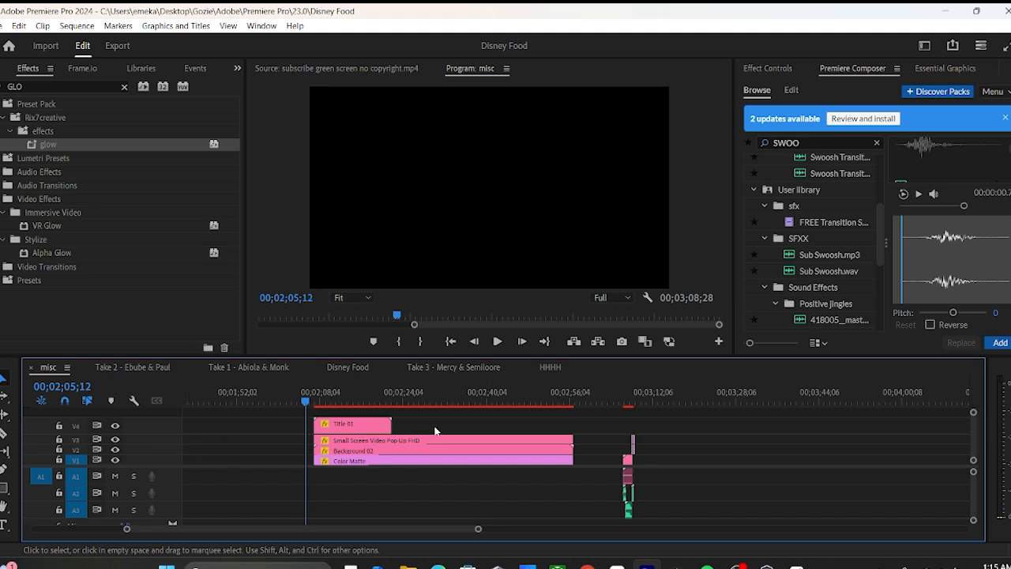
Scrub through the misc sequence to review the small-screen video pop-up and background clips at several points
click(386, 403)
click(430, 403)
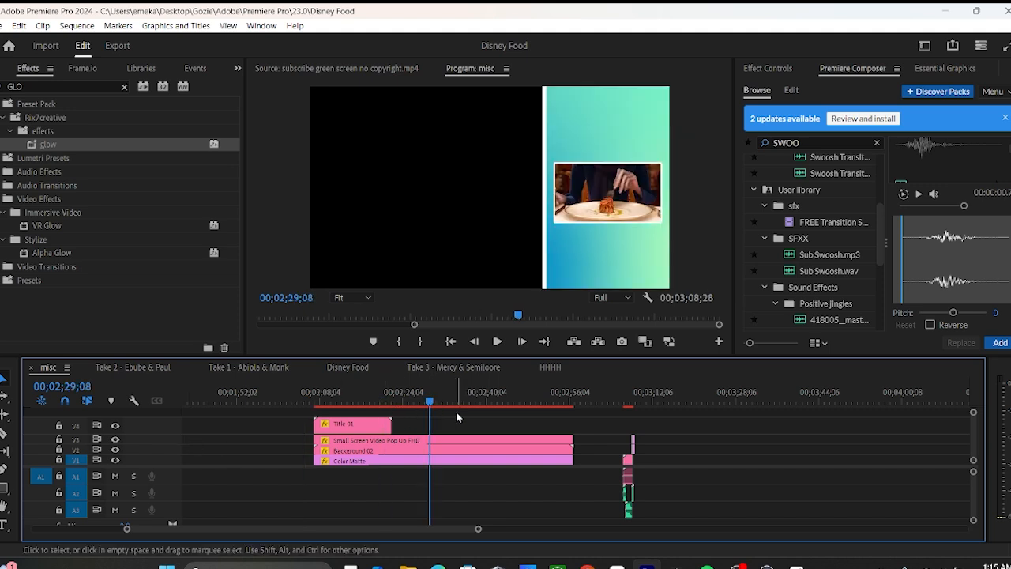
click(472, 405)
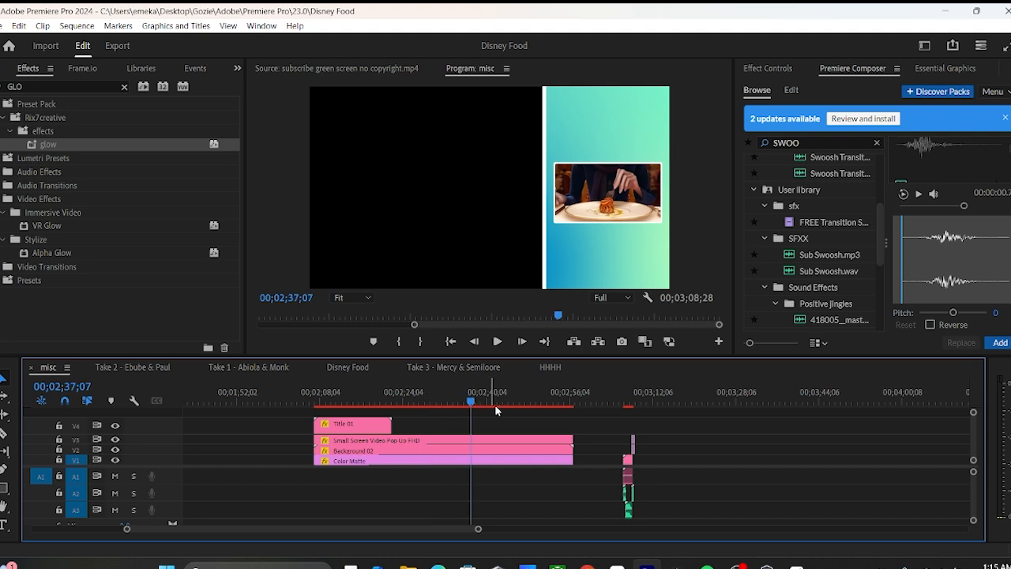
click(527, 403)
drag(526, 403, 526, 403)
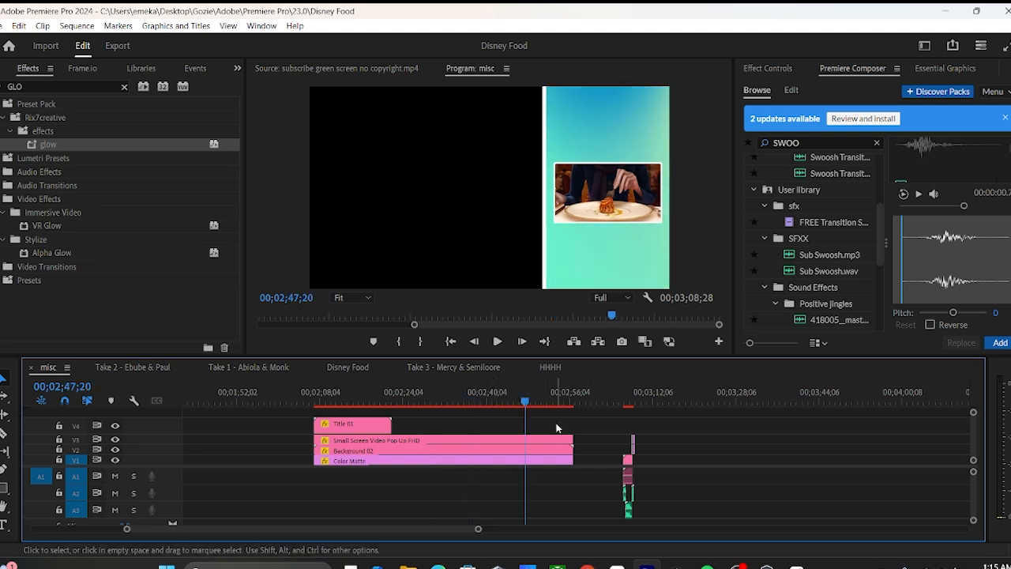
click(552, 405)
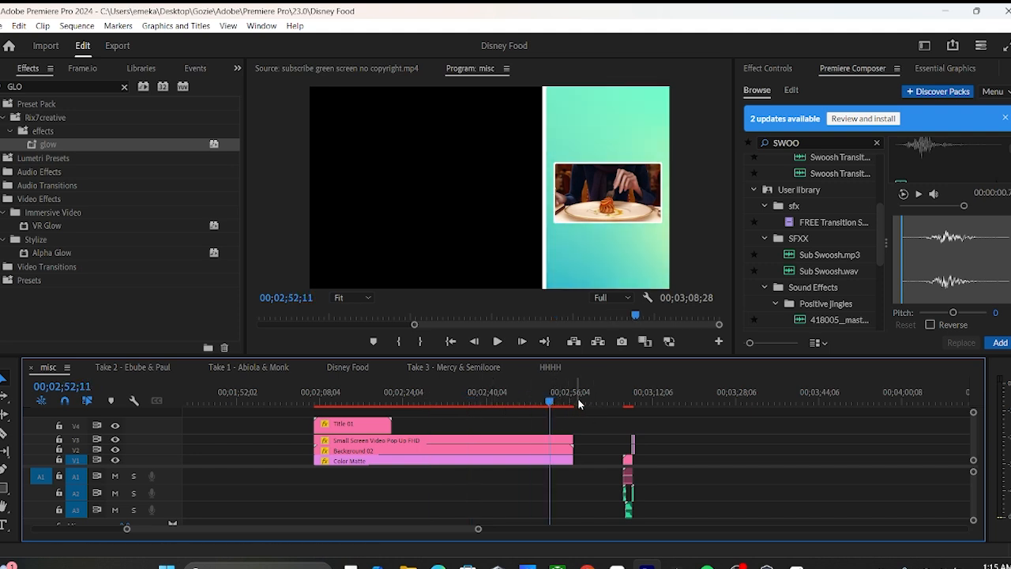
click(585, 404)
click(524, 399)
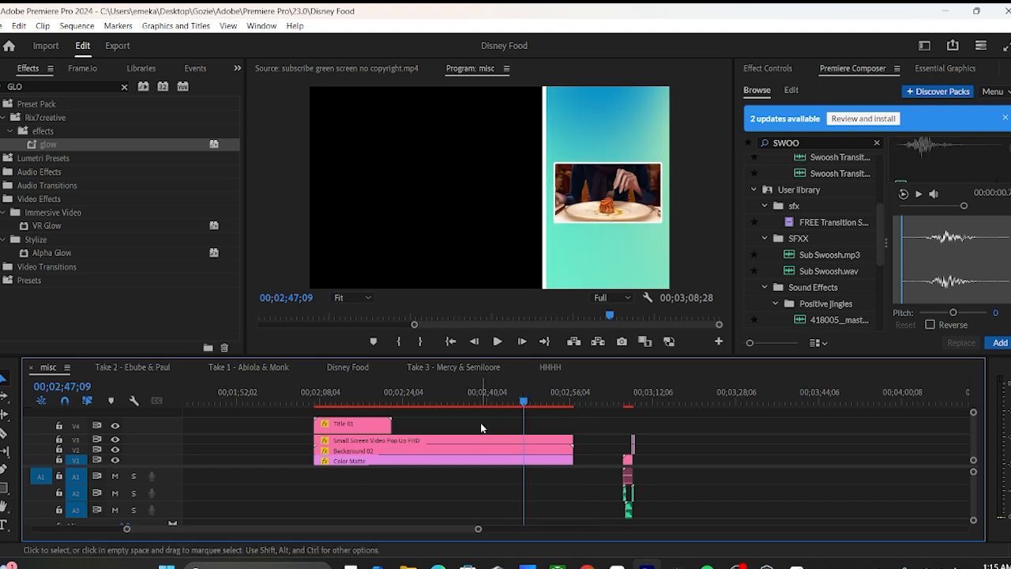
click(467, 400)
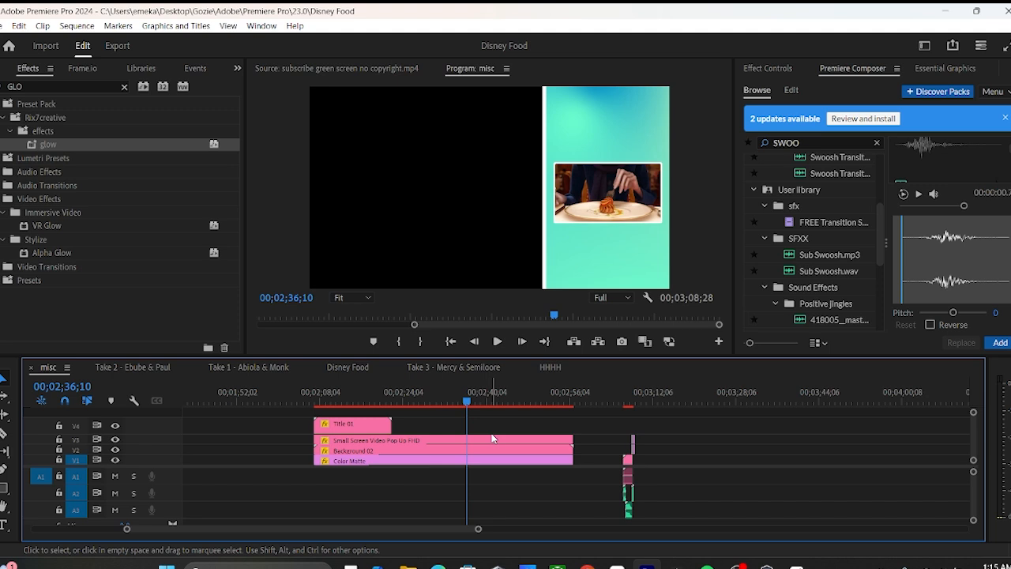
Play the start of the title animation and check frames during and after the Title 01 clip
click(311, 401)
key(space)
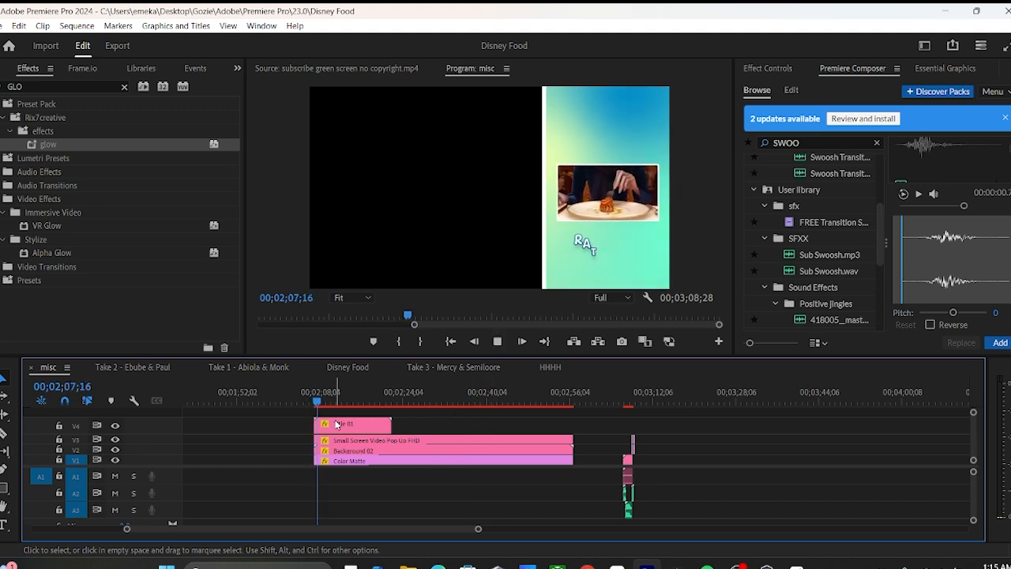
key(space)
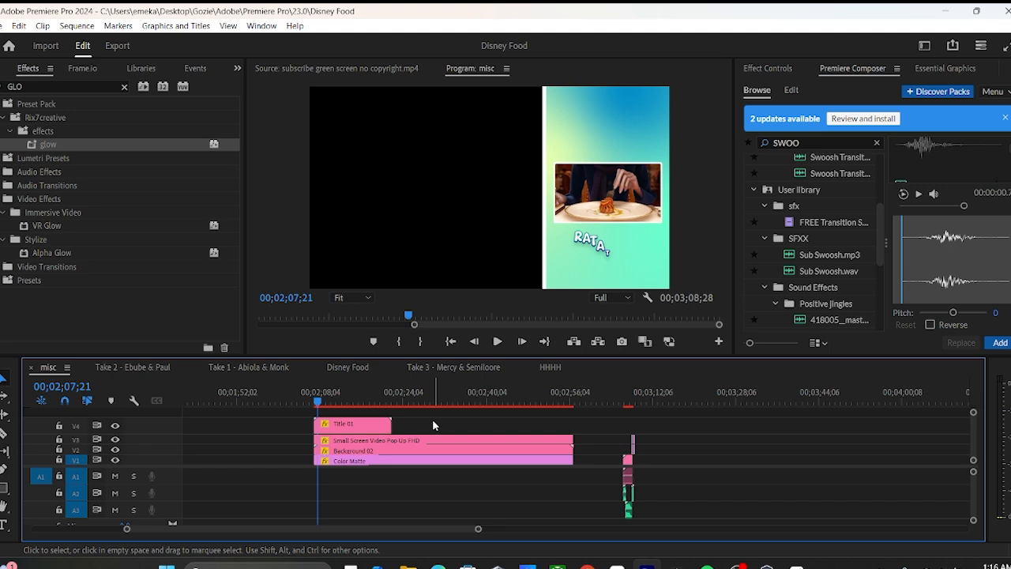
click(356, 401)
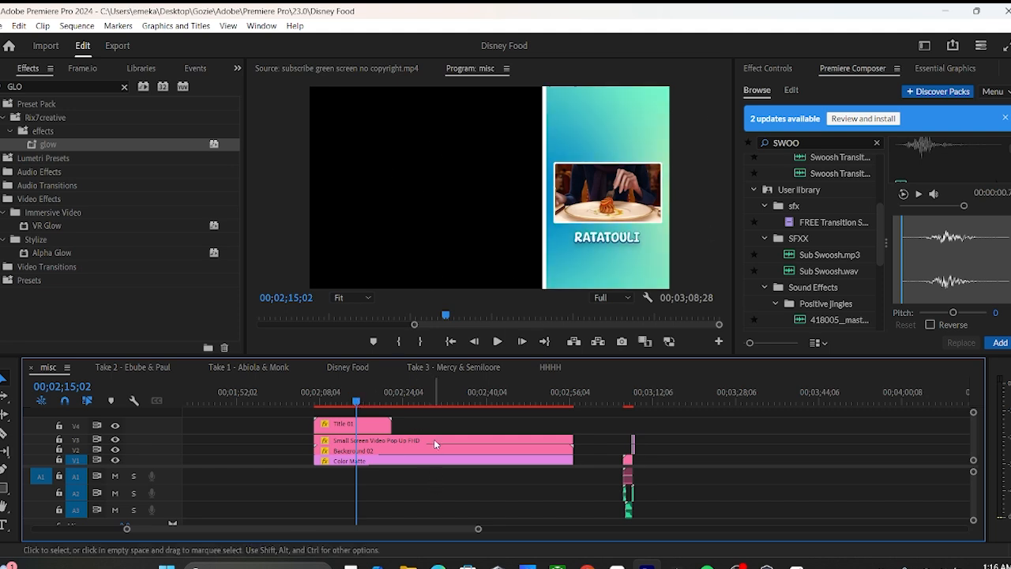
click(412, 397)
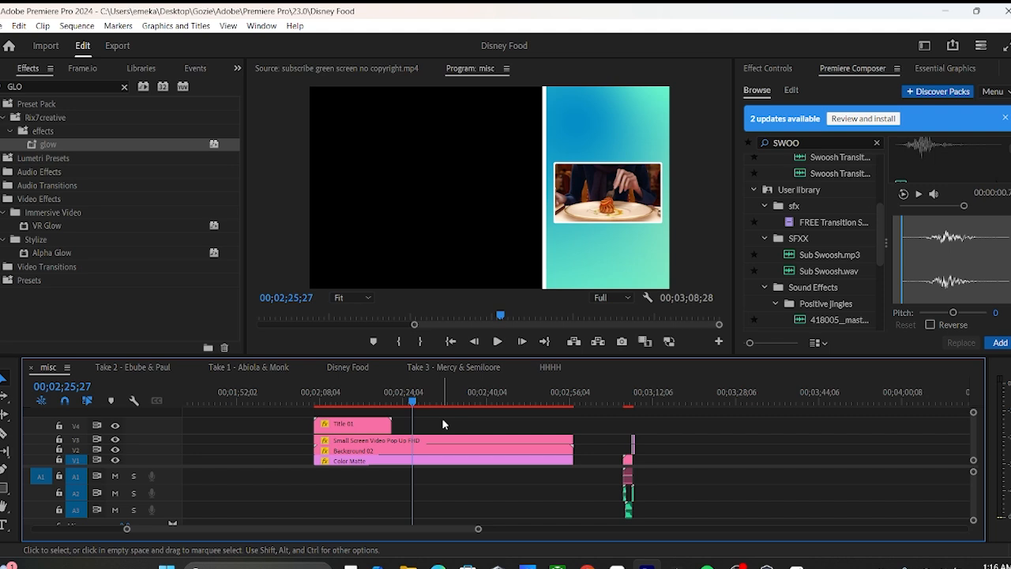
Save the project and check the frame size and available timebase options in the misc sequence's settings
key(ctrl+s)
click(106, 26)
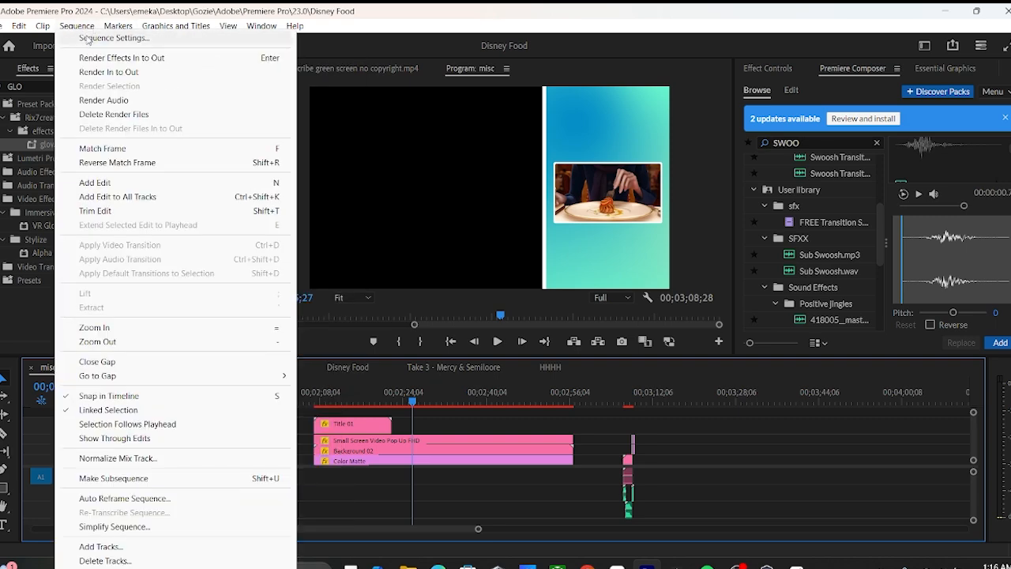
click(88, 38)
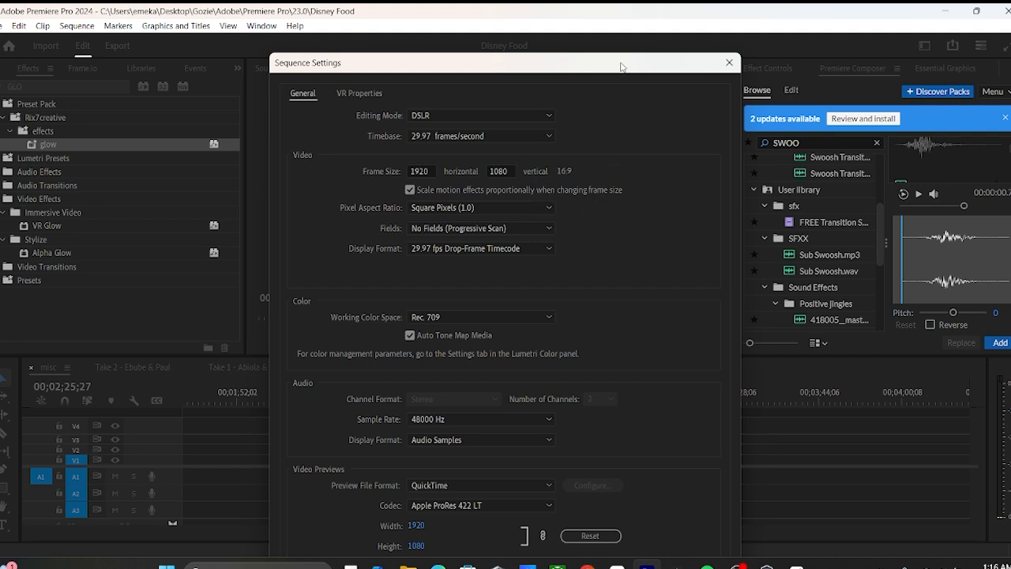
drag(620, 67, 625, 39)
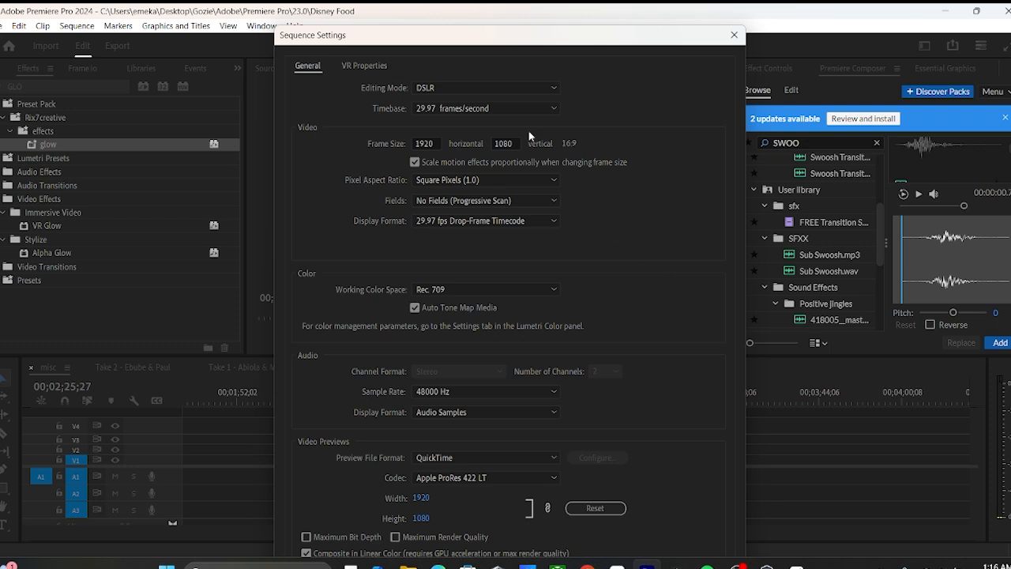
click(511, 109)
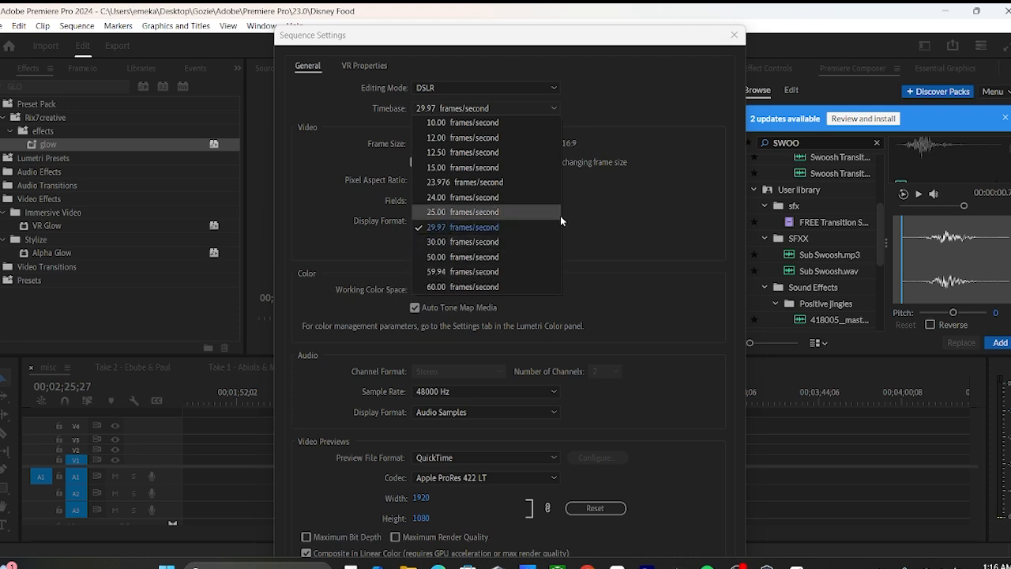
click(666, 207)
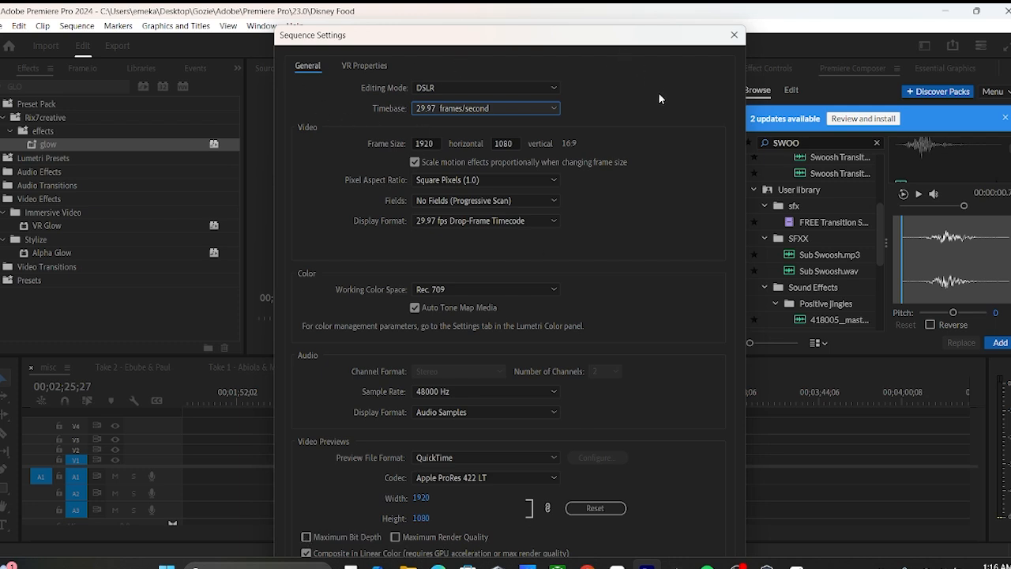
click(733, 40)
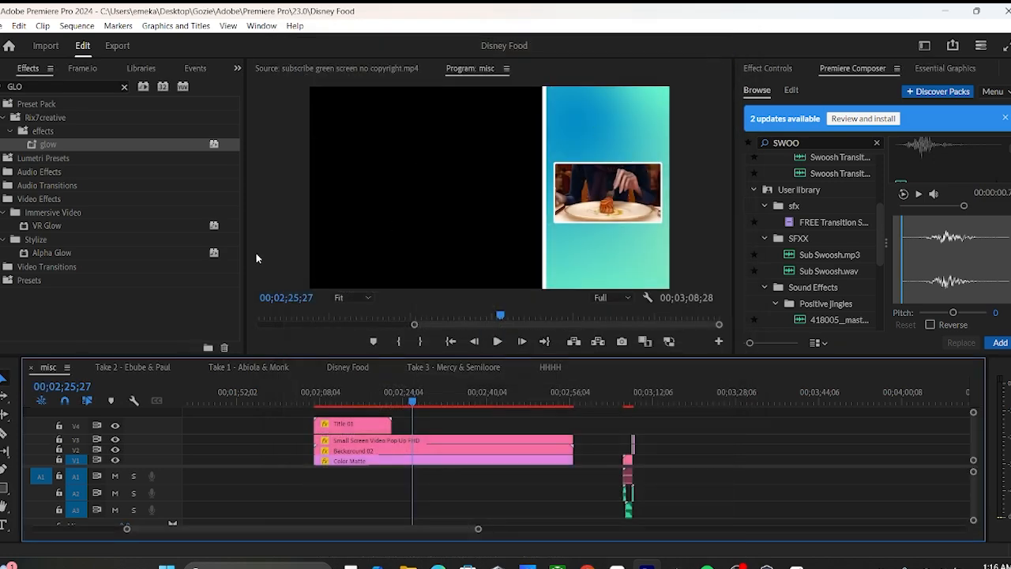
Open the export settings for the misc sequence and name the output file GFHBG.mp4
click(117, 47)
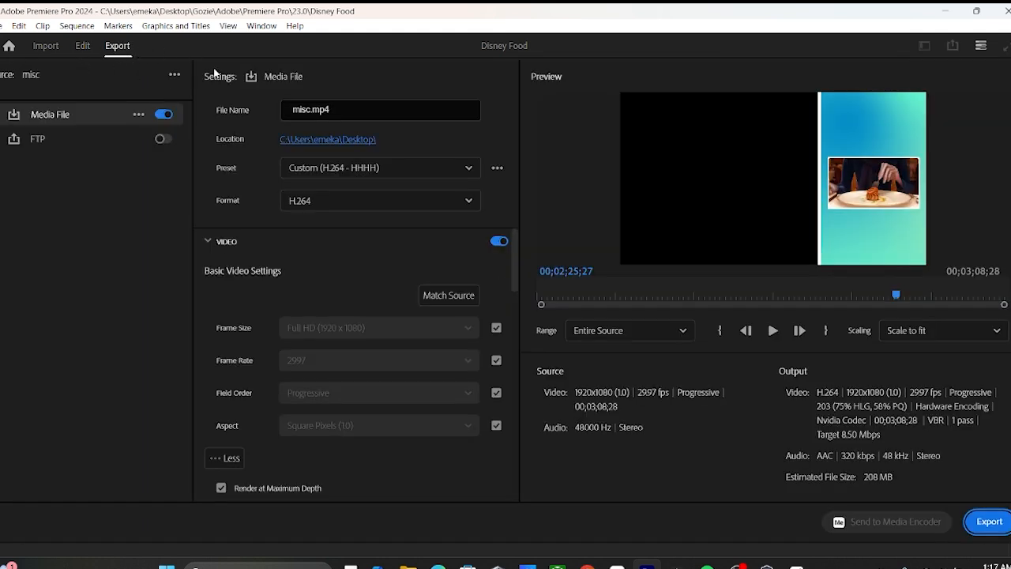
click(309, 112)
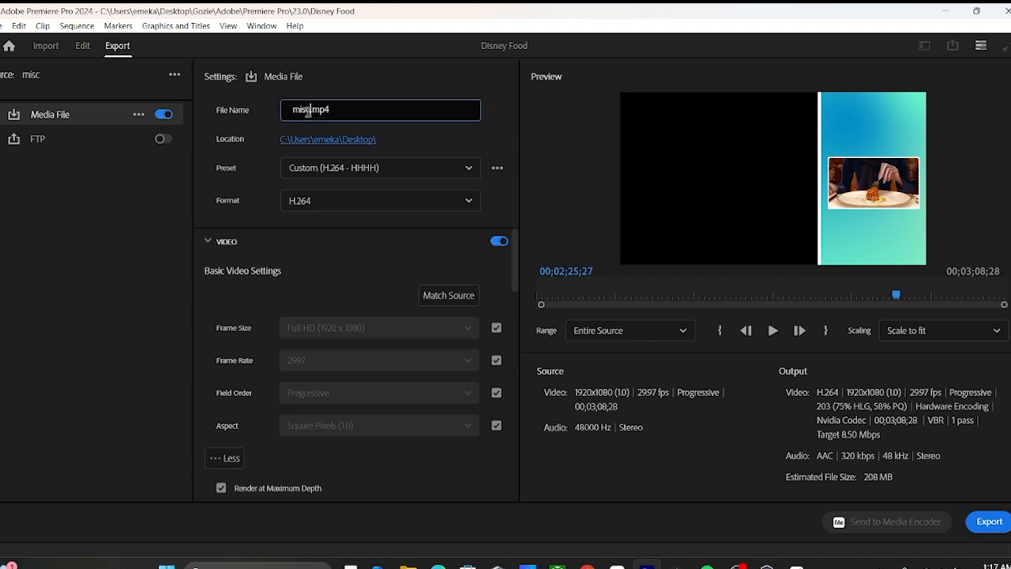
key(BackSpace)
key(BackSpace)
key(BackSpace)
key(BackSpace)
text(GFHBG)
click(373, 83)
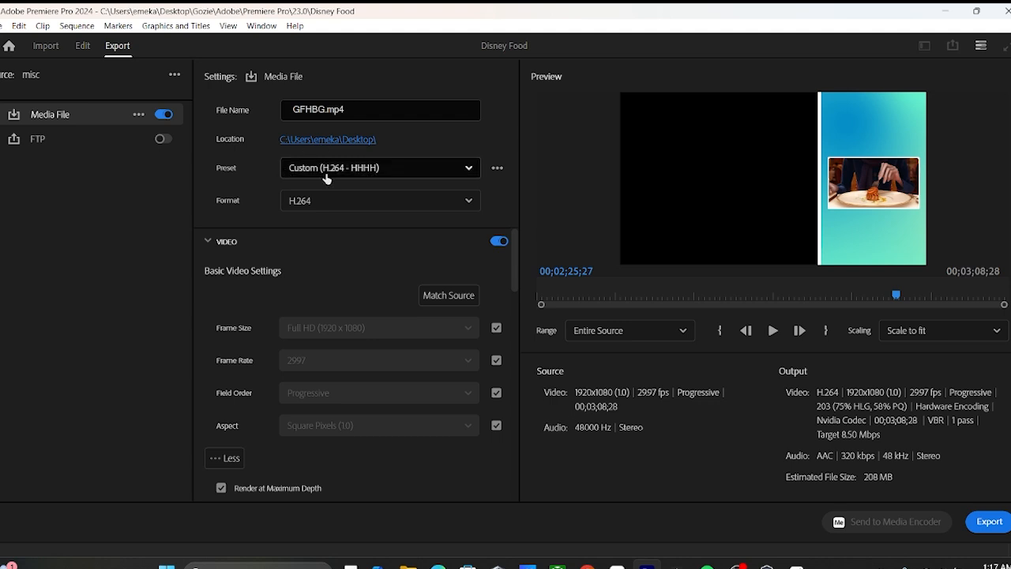
Examine the available export presets and the options for saving, importing and finding more presets
click(468, 169)
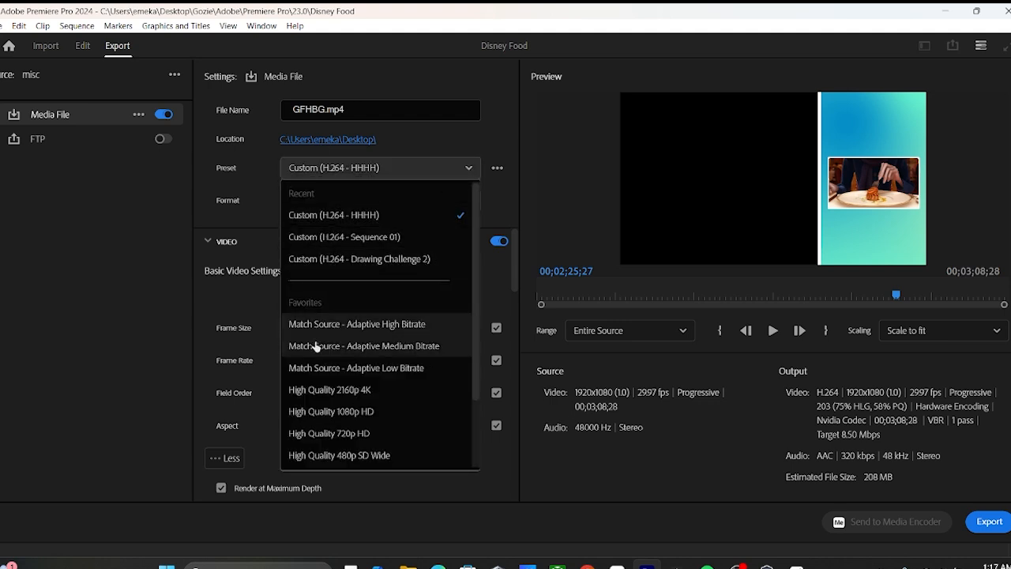
scroll(374, 390, down, 2)
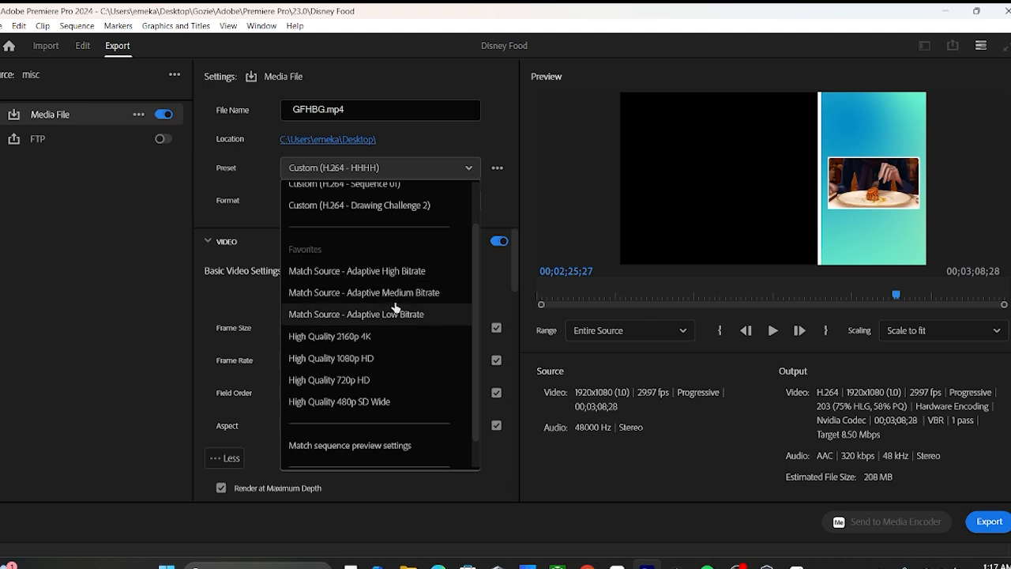
scroll(394, 309, up, 1)
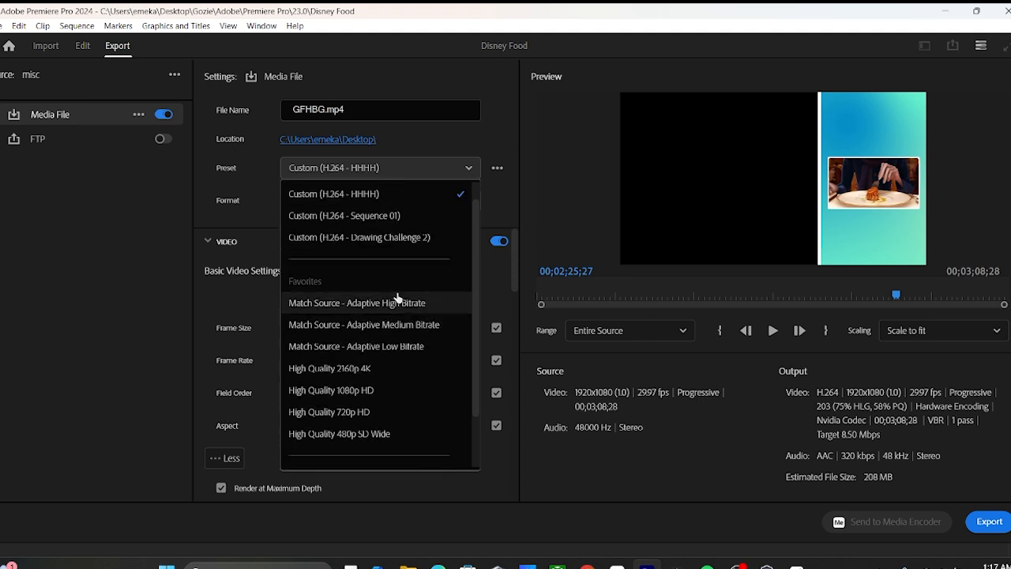
scroll(393, 272, up, 1)
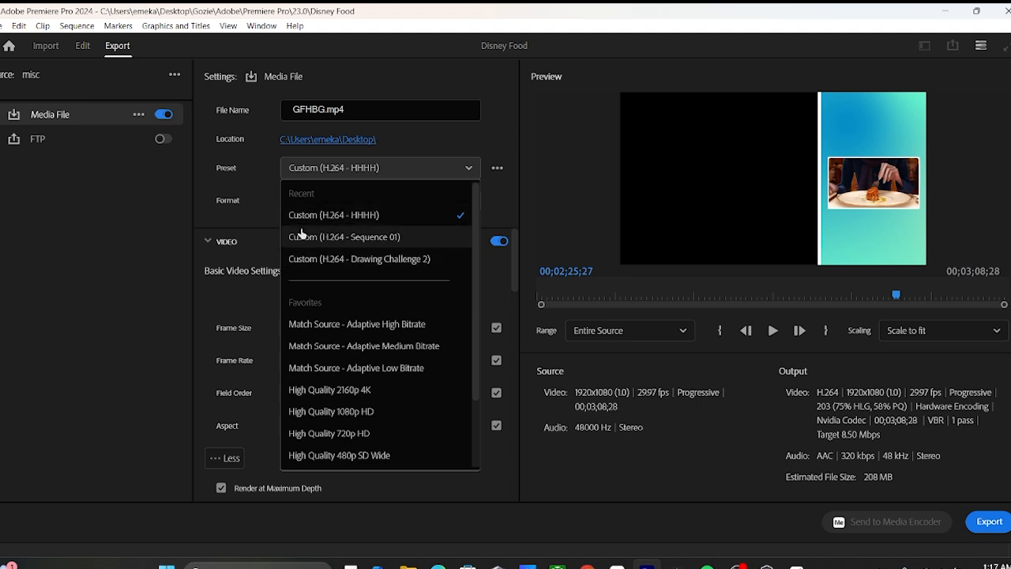
click(505, 151)
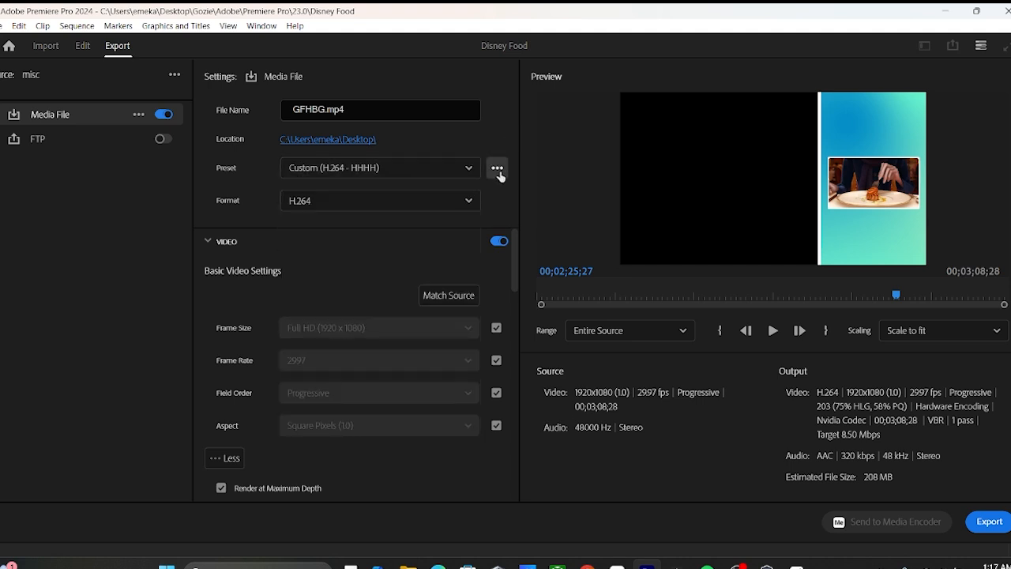
click(497, 167)
click(500, 132)
click(496, 167)
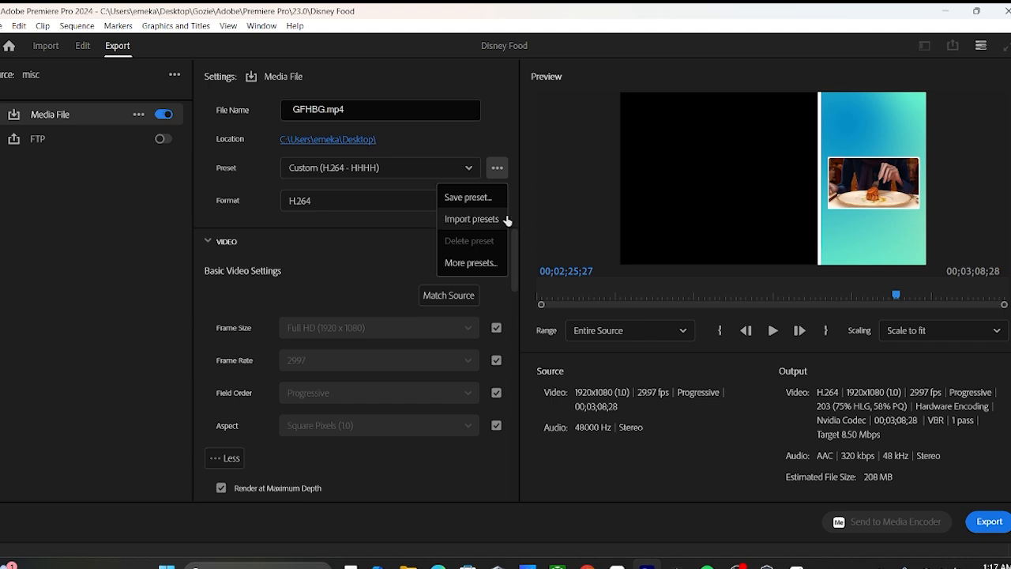
click(499, 136)
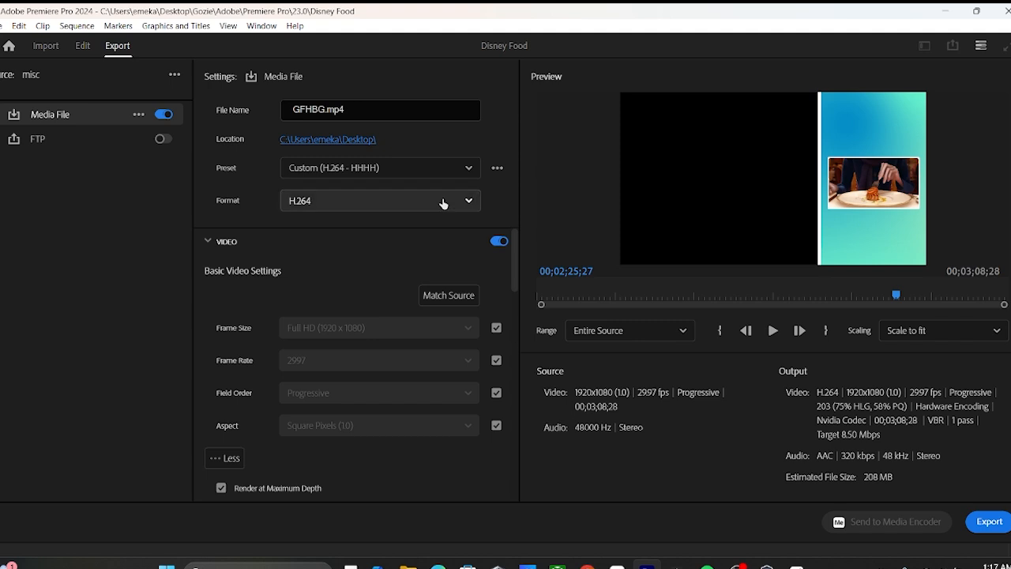
Look through the available export formats around H.264 without changing the format
click(442, 202)
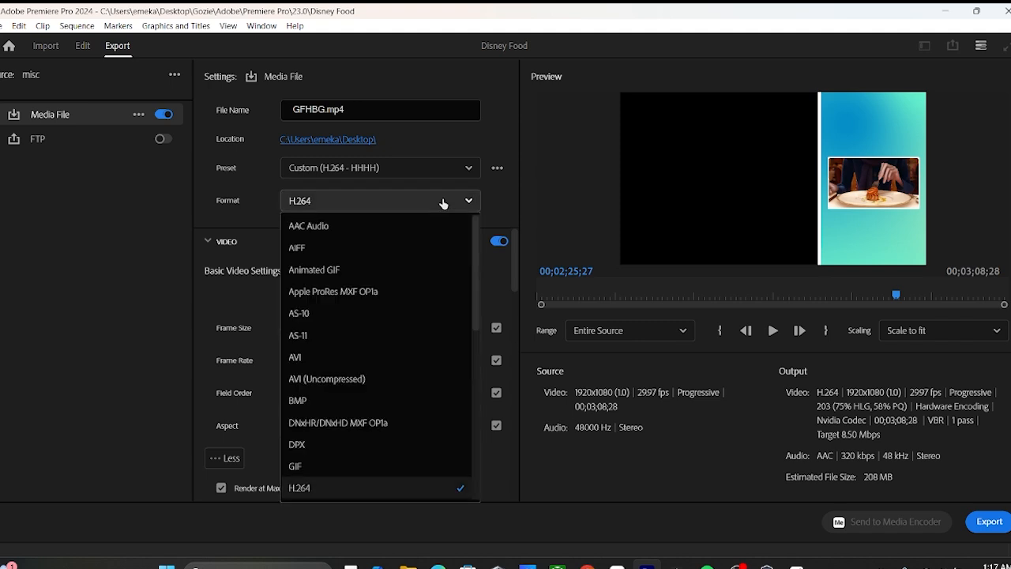
scroll(383, 339, down, 1)
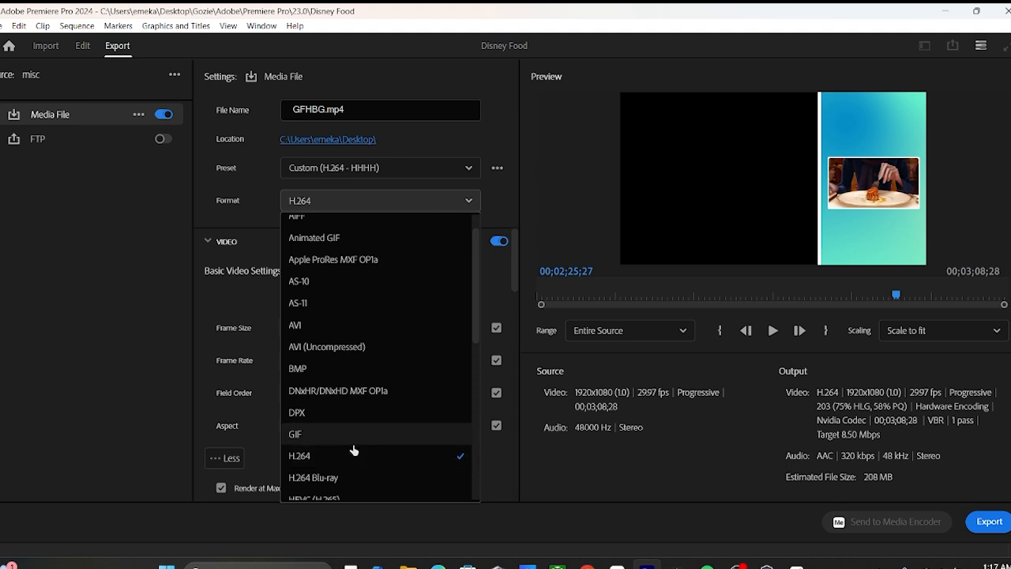
scroll(347, 458, down, 1)
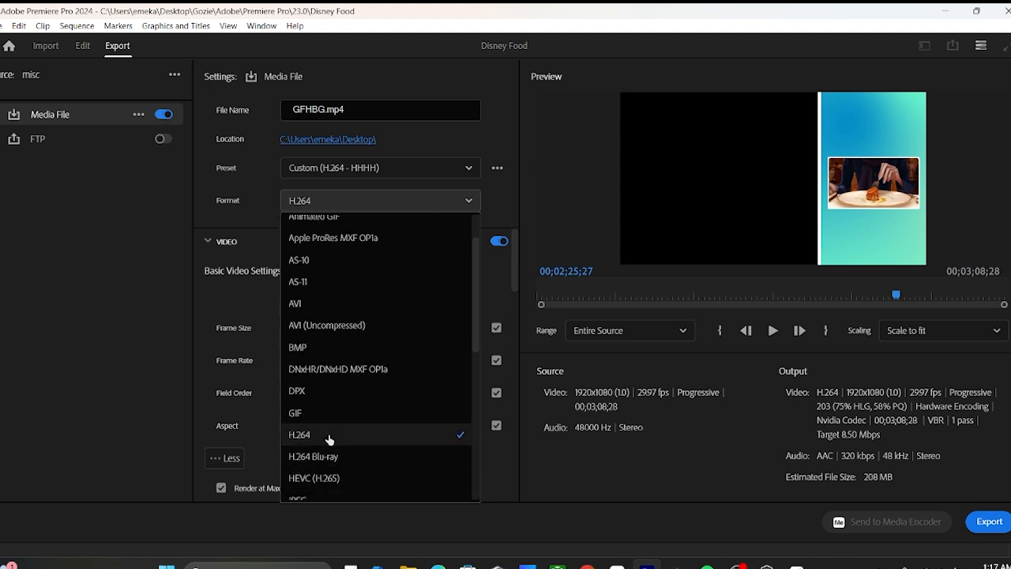
click(498, 187)
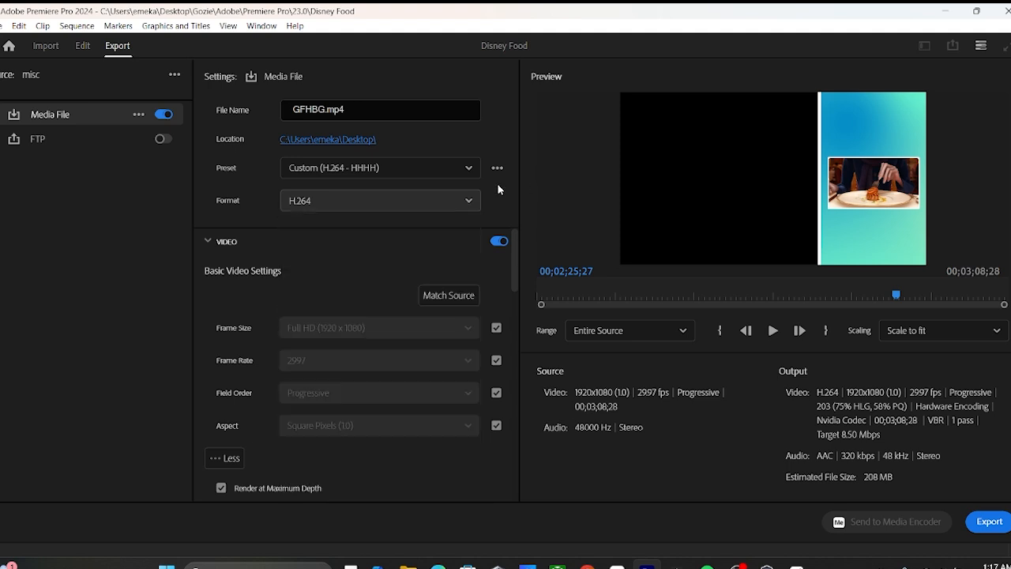
Review the match-source and high-quality export presets, and collapse the Video settings section
click(411, 170)
scroll(364, 281, down, 3)
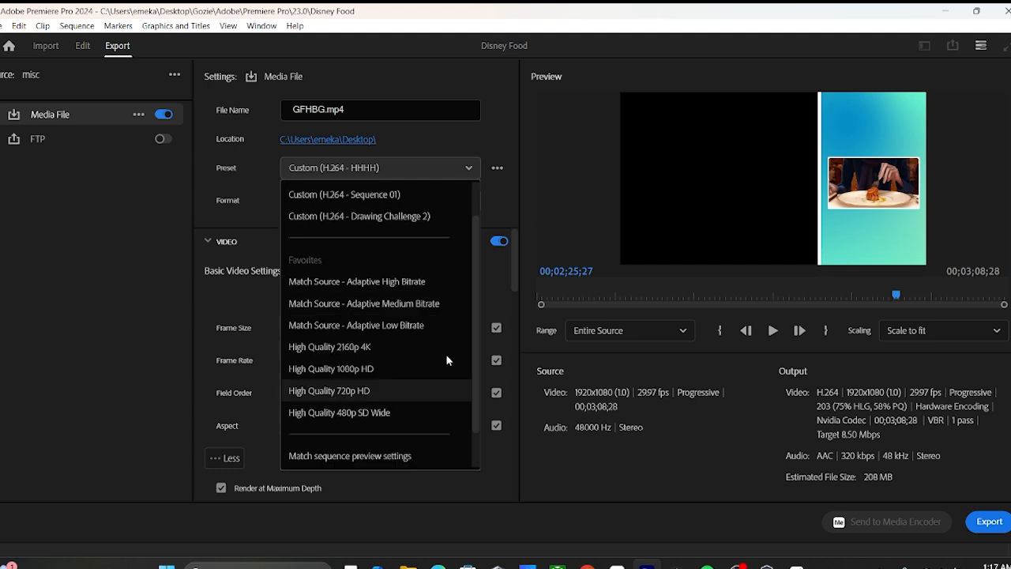
scroll(379, 363, down, 2)
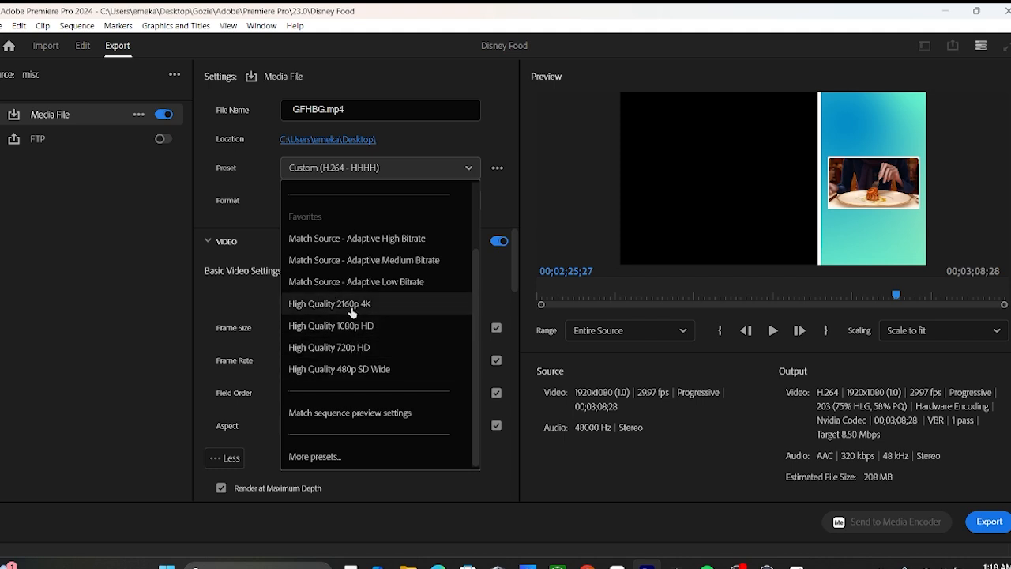
click(497, 211)
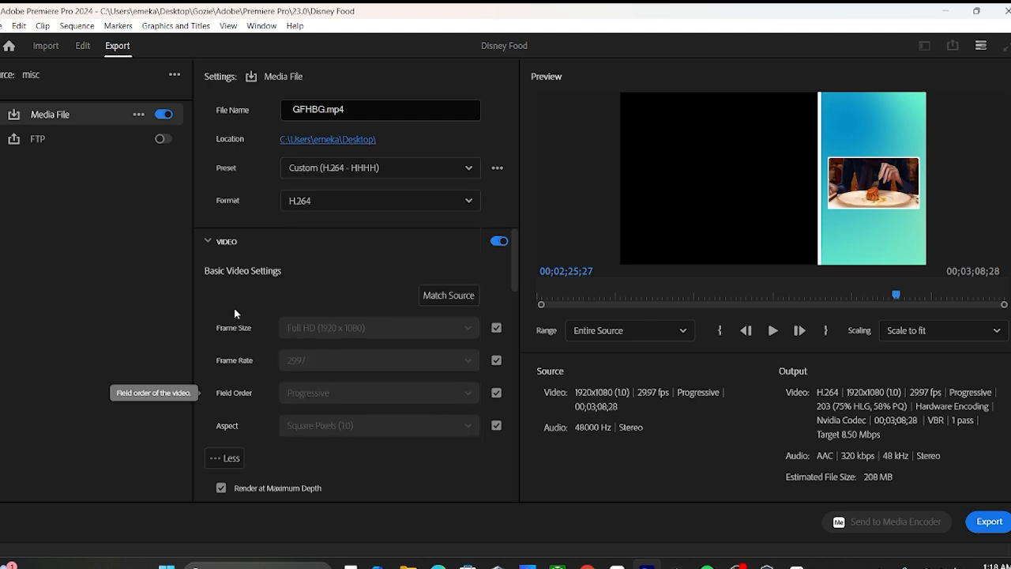
click(220, 248)
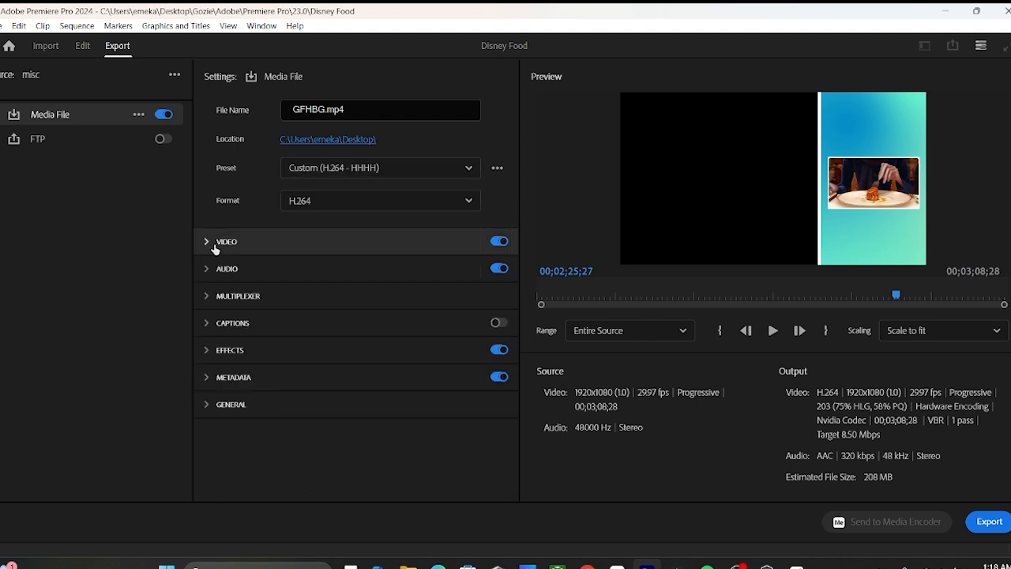
Expand the Video settings and examine the Time Interpolation choices without changing Frame Sampling
click(214, 248)
drag(514, 271, 514, 315)
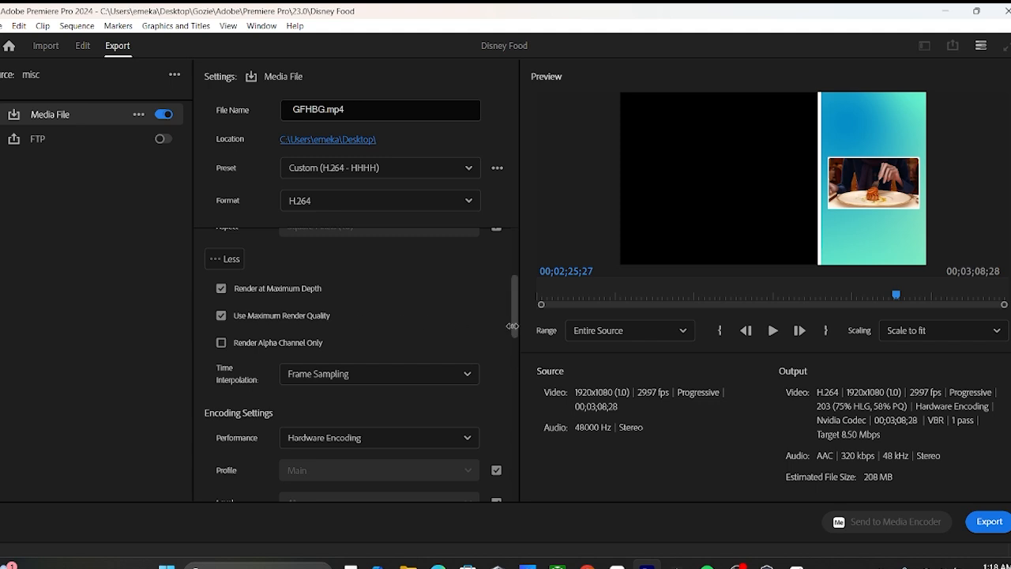
drag(513, 326, 515, 362)
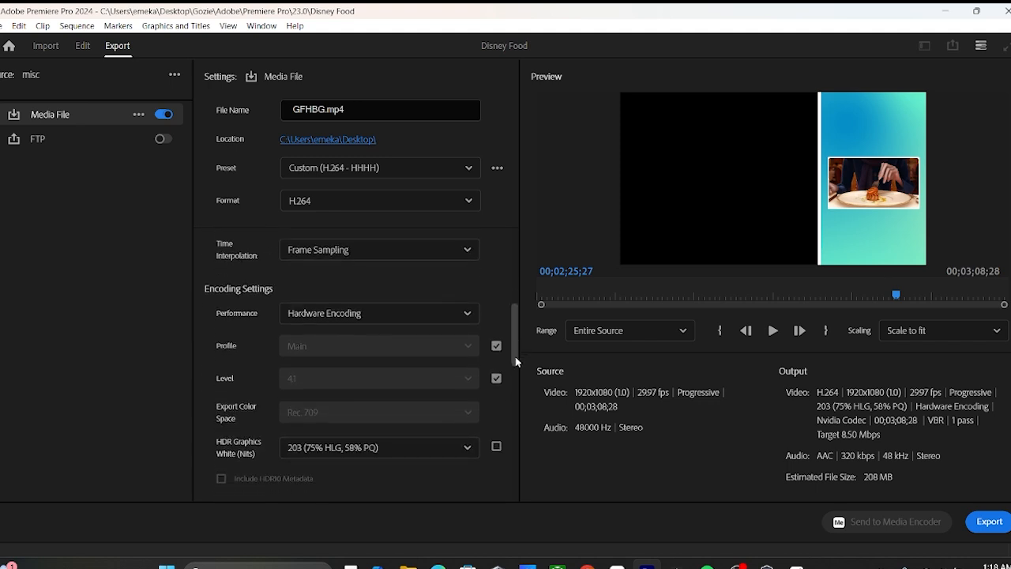
click(464, 249)
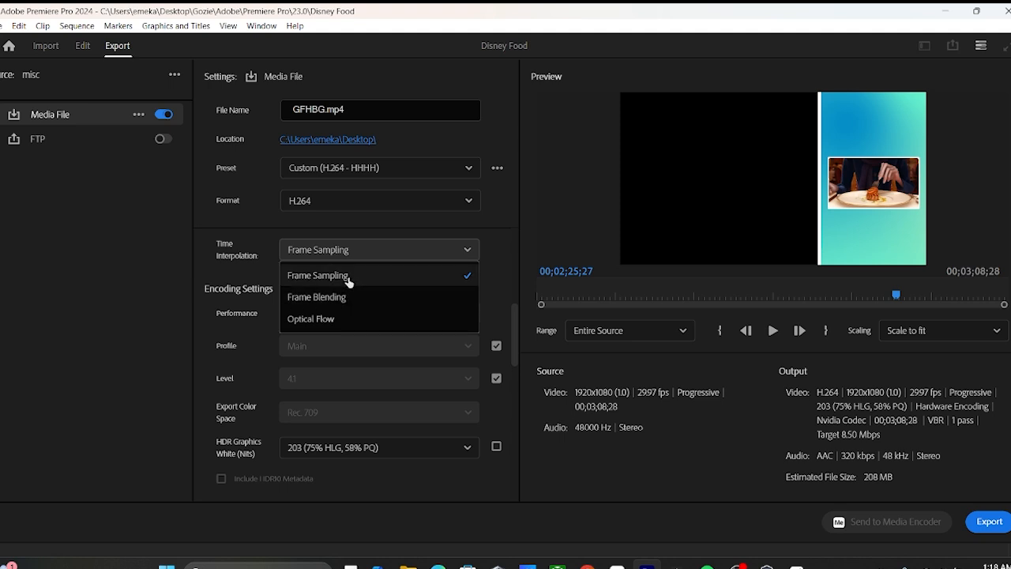
click(460, 250)
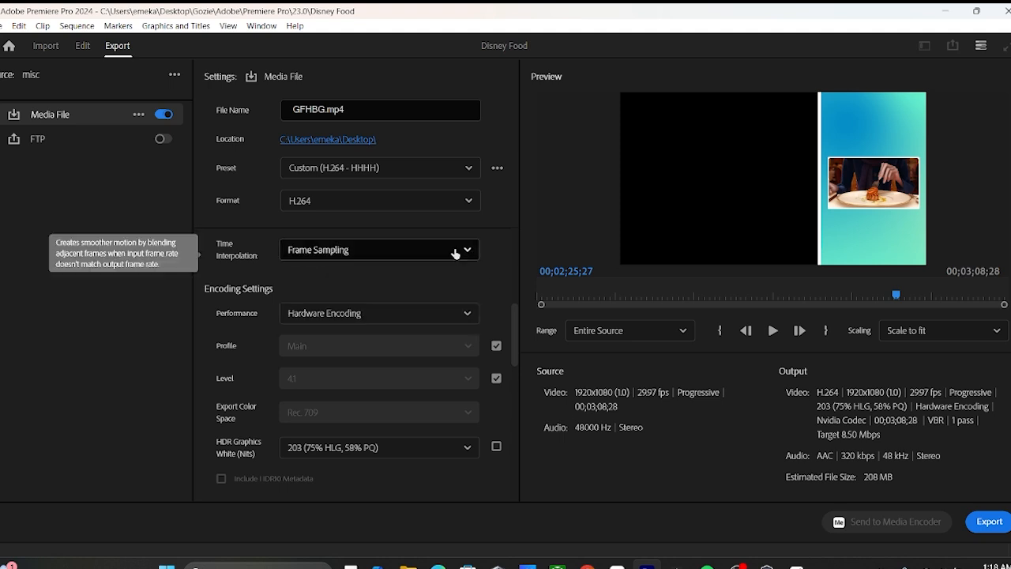
click(456, 252)
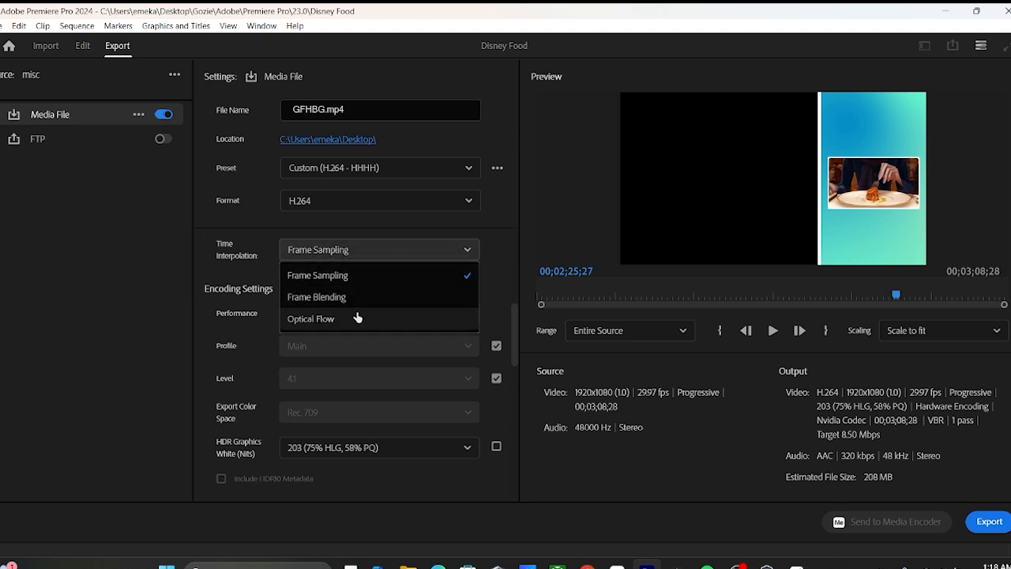
click(500, 278)
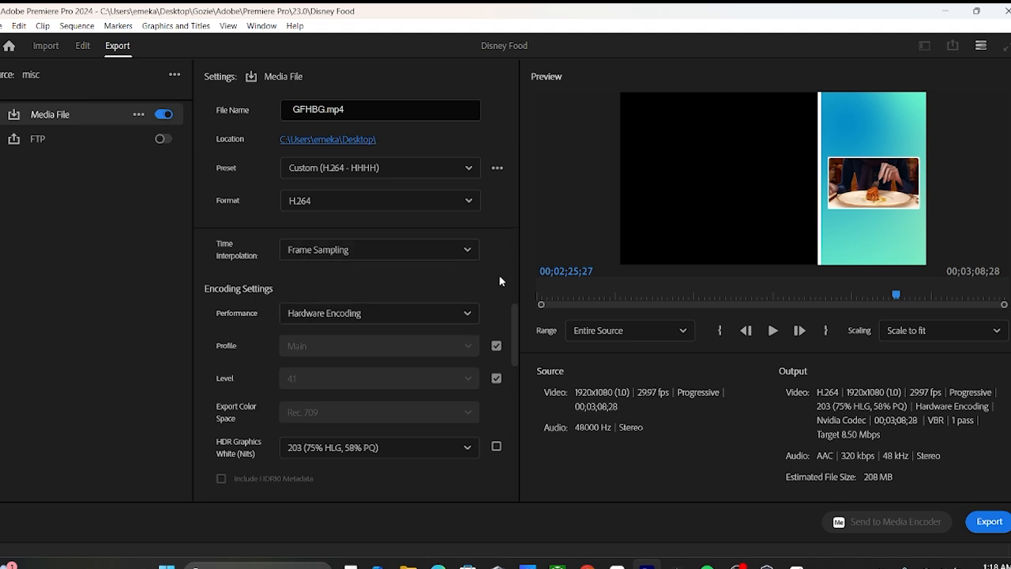
Choose VBR, 1 pass as the bitrate encoding and set the target bitrate to about 16.87 Mbps
scroll(503, 297, down, 1)
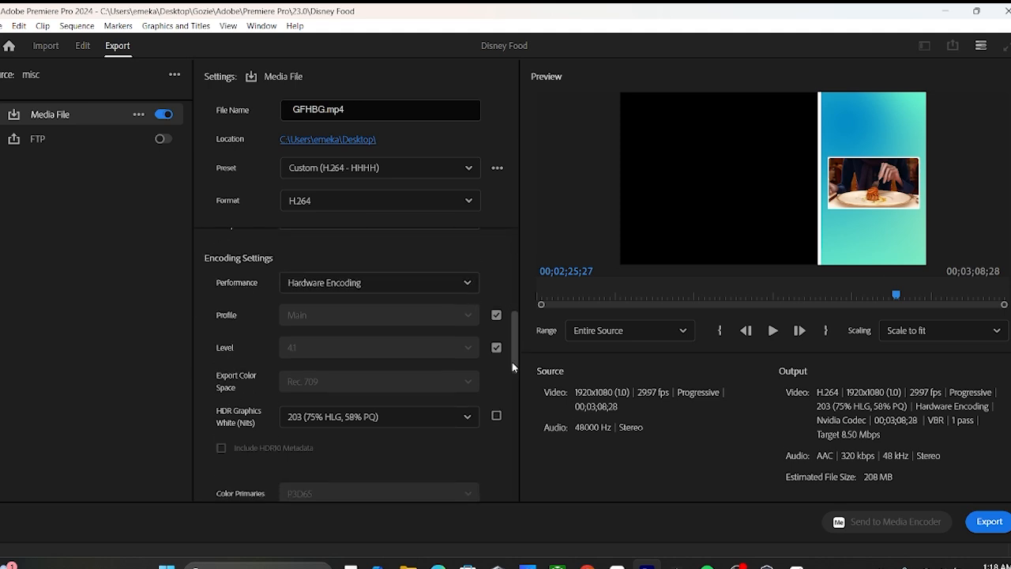
drag(511, 361, 508, 457)
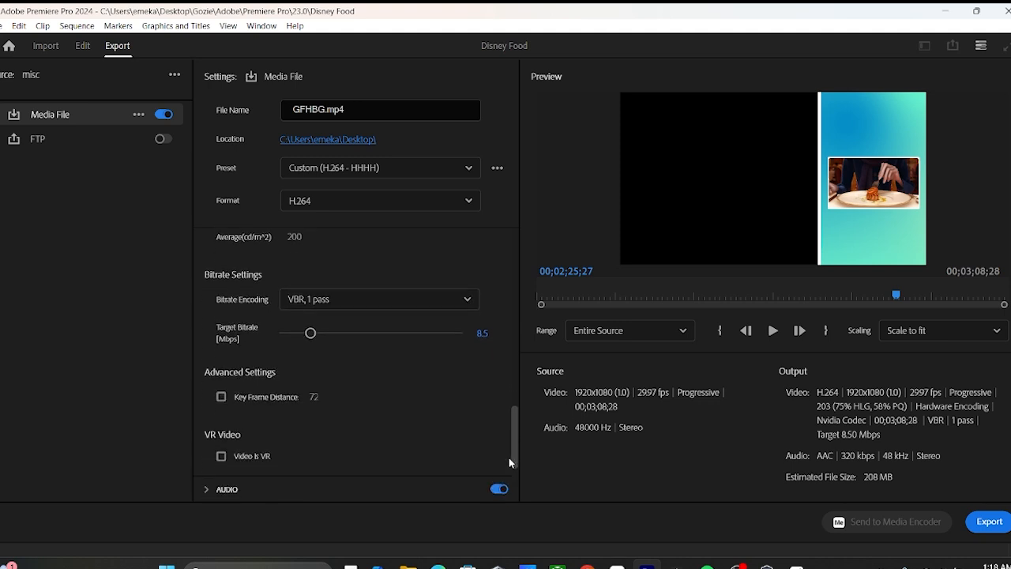
click(353, 303)
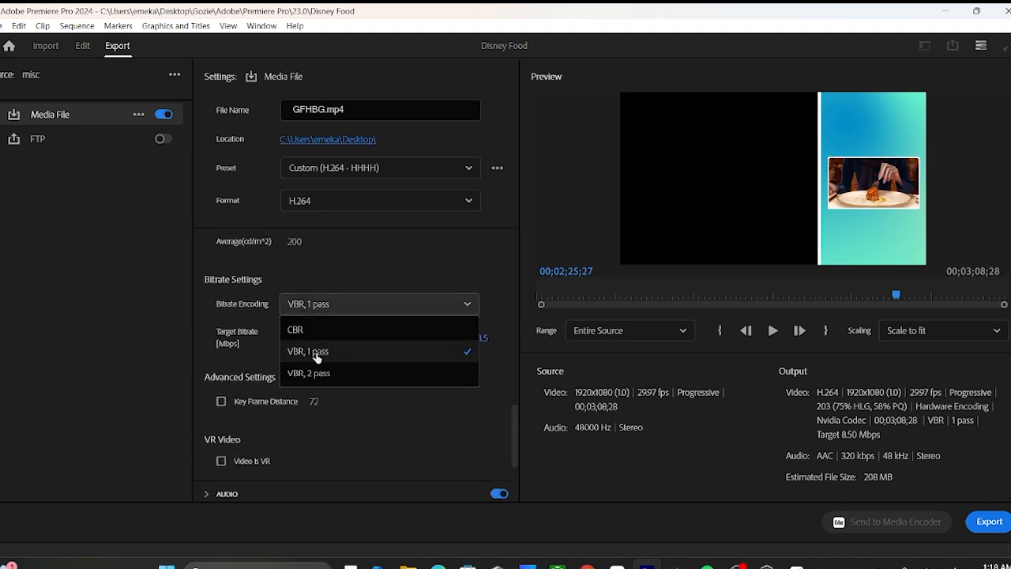
click(338, 357)
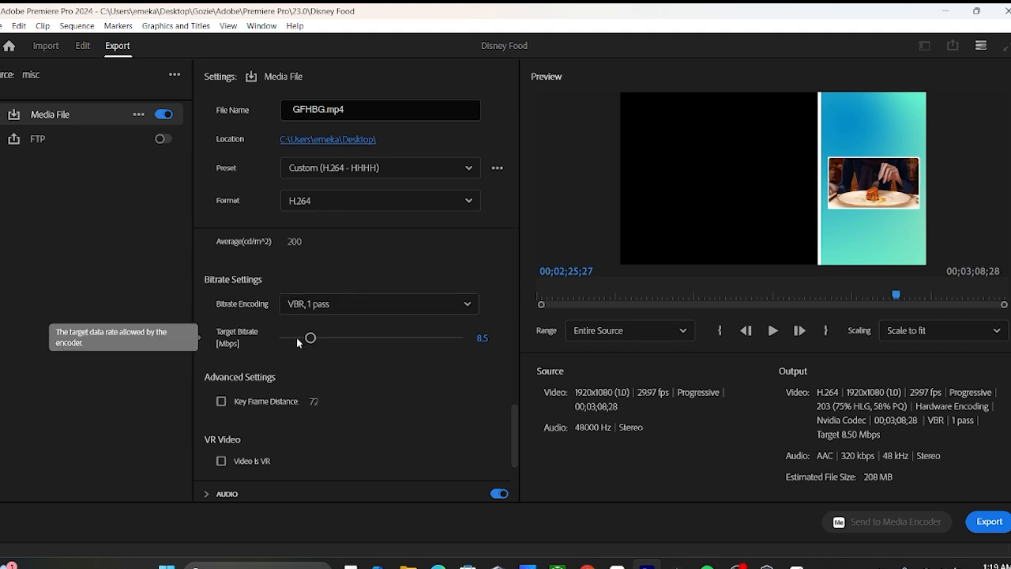
drag(298, 340, 290, 338)
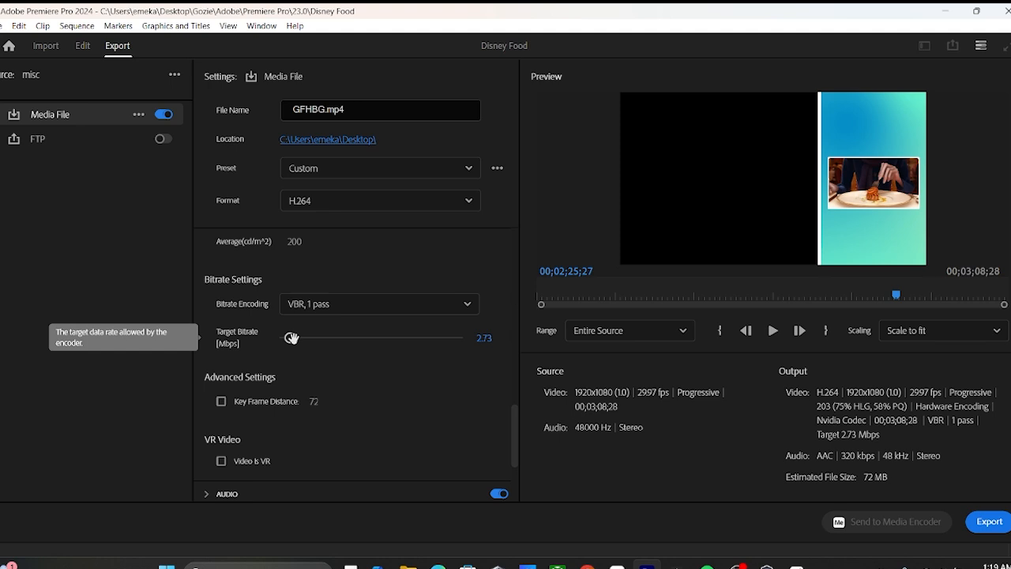
drag(292, 338, 319, 337)
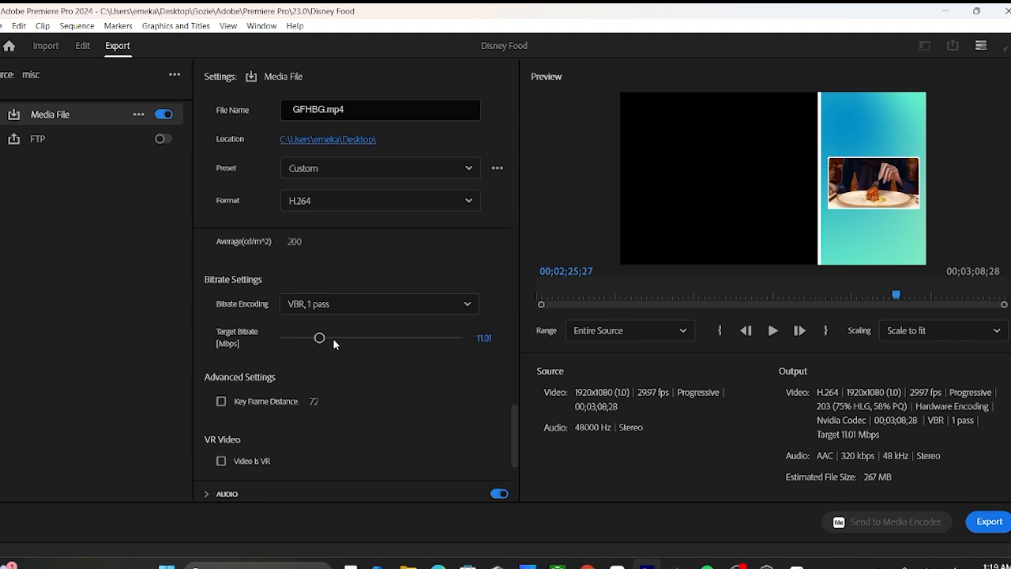
drag(319, 338, 341, 338)
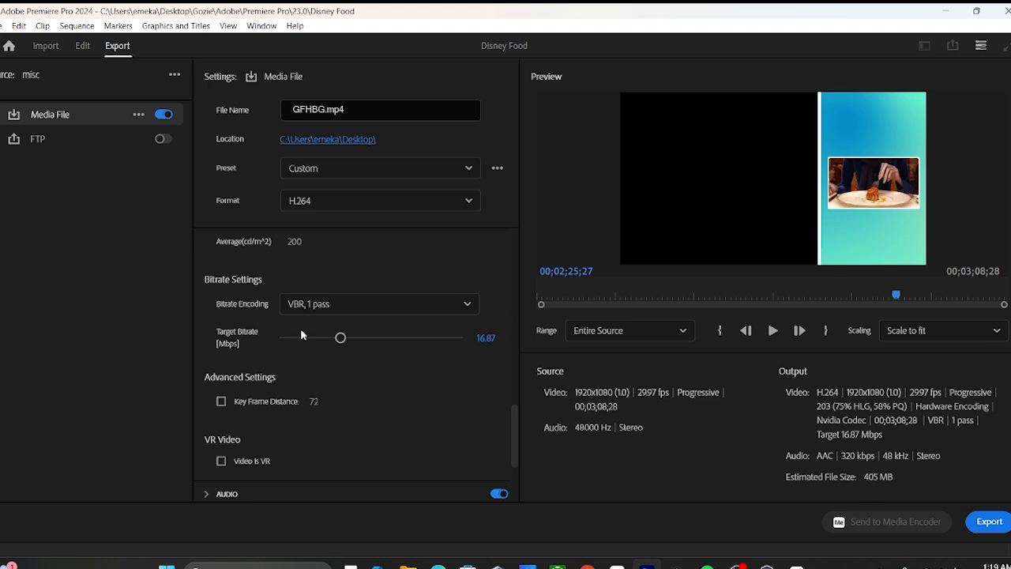
Collapse the Video settings and select AAC as the audio format in the Audio settings
scroll(417, 373, down, 1)
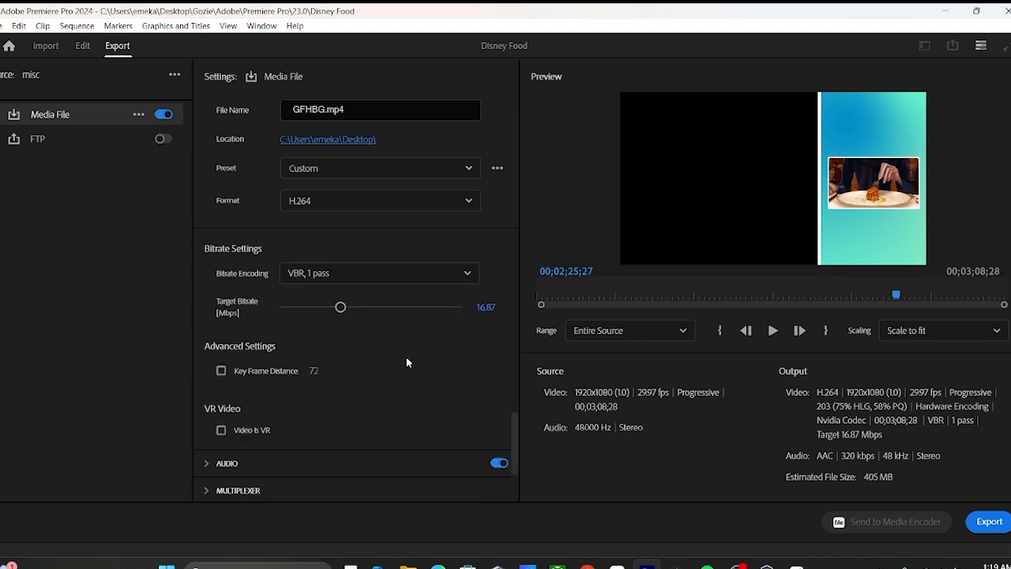
scroll(406, 358, down, 1)
drag(512, 421, 513, 295)
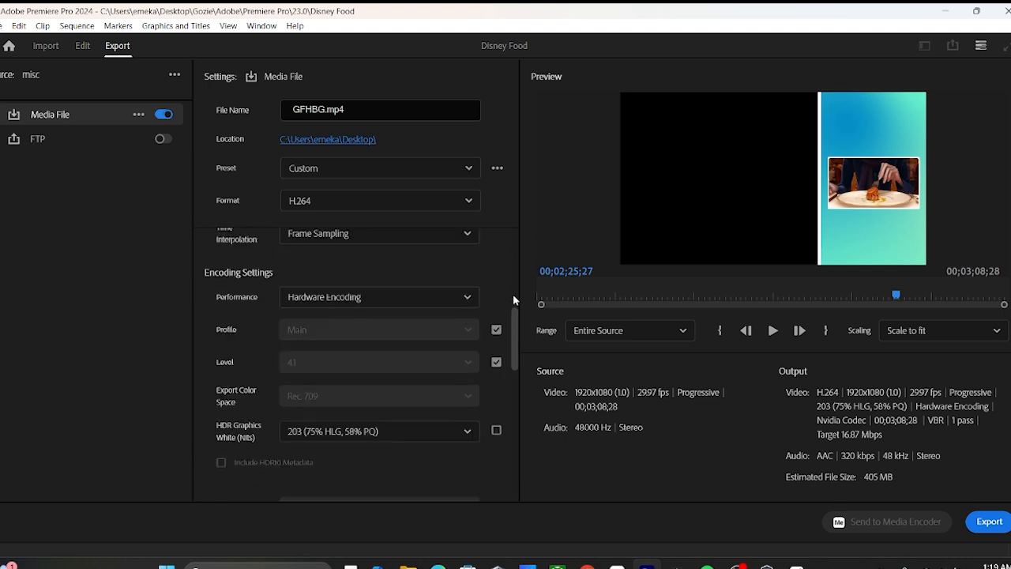
scroll(512, 299, up, 5)
click(207, 241)
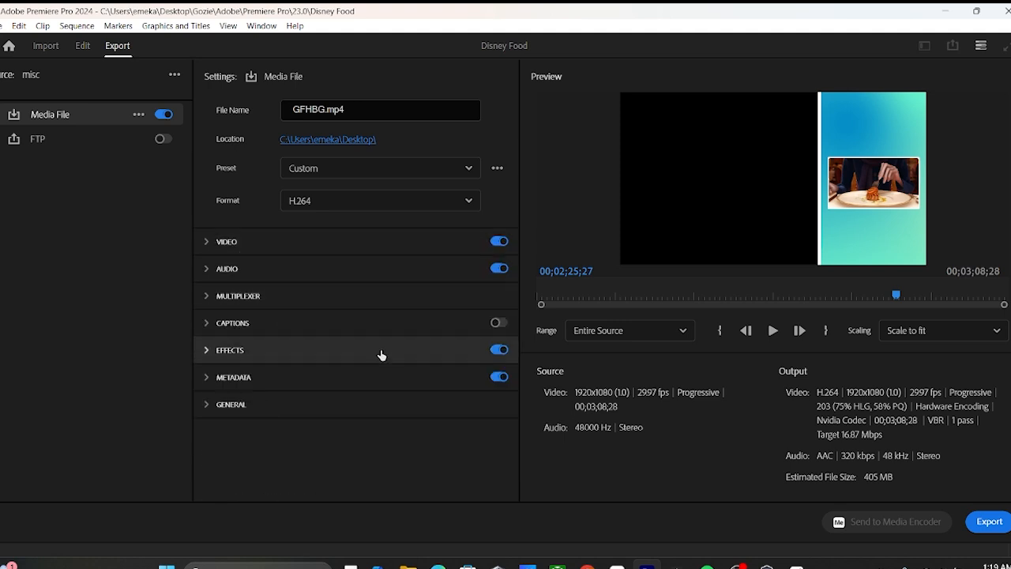
click(229, 270)
click(435, 330)
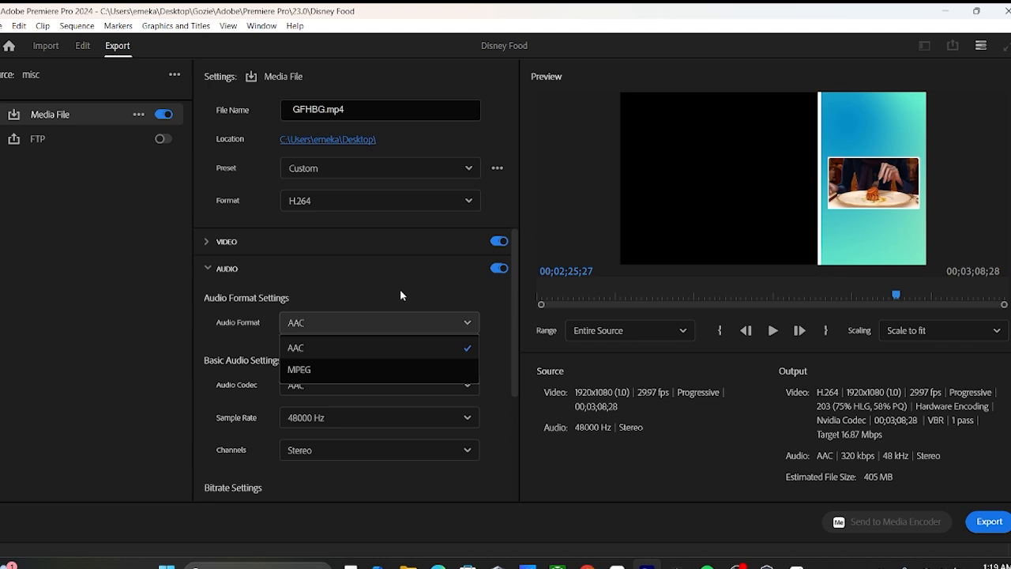
click(410, 348)
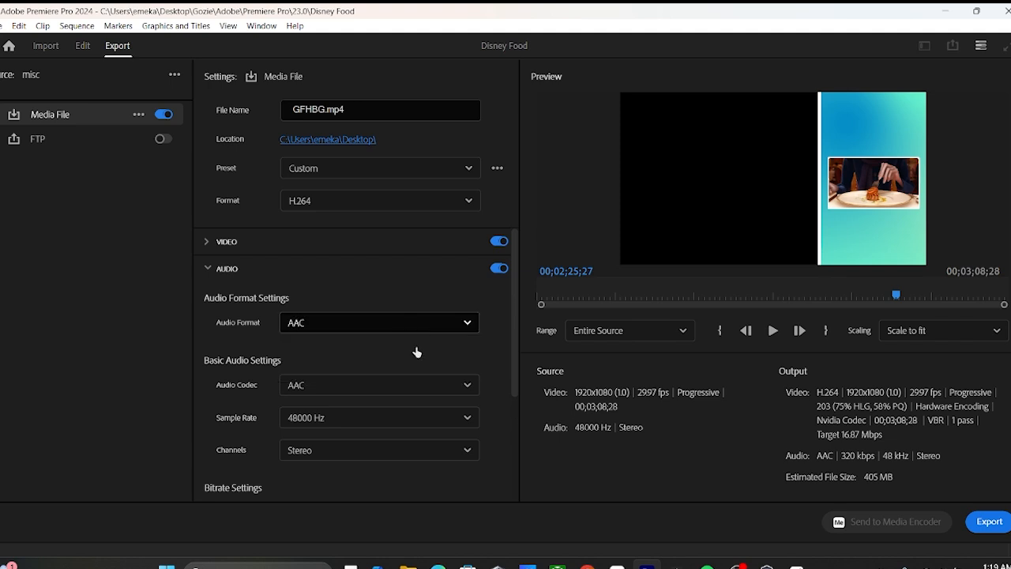
Review the basic audio settings and channel choices, leaving Stereo selected, and collapse the Audio section
drag(515, 325, 516, 394)
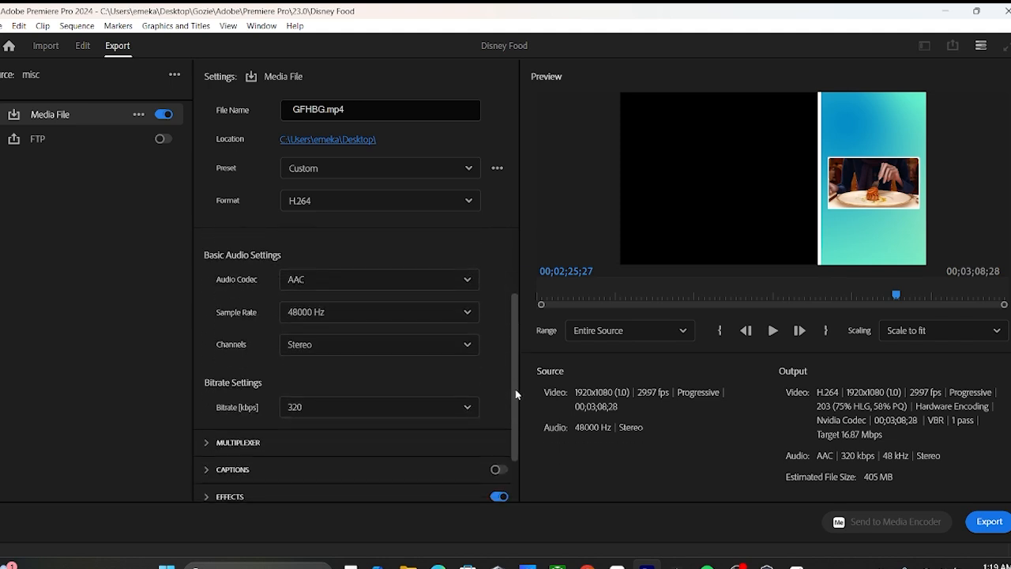
click(462, 345)
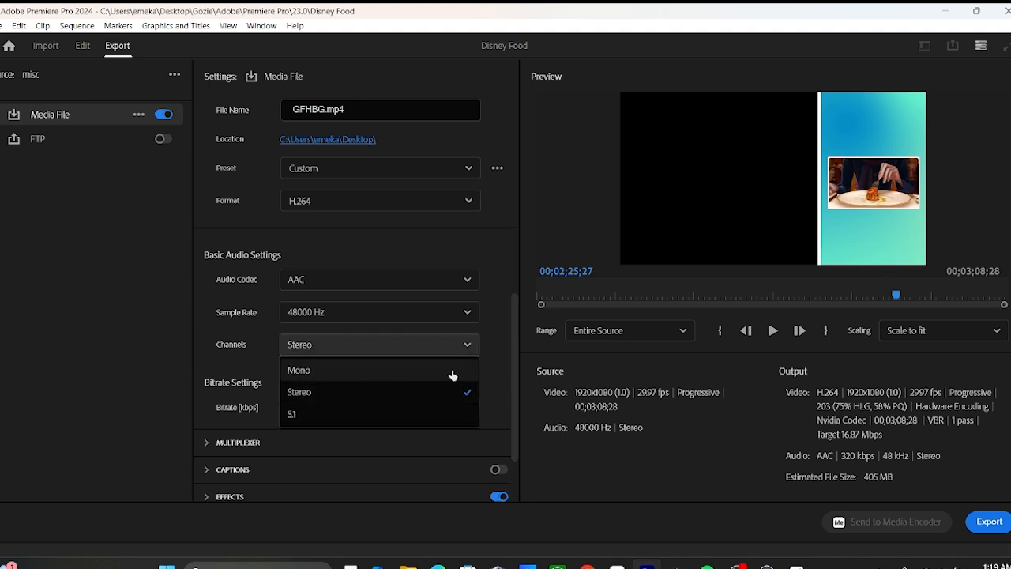
click(495, 348)
mouse_move(514, 345)
mouse_down()
mouse_move(515, 364)
mouse_move(509, 339)
mouse_up()
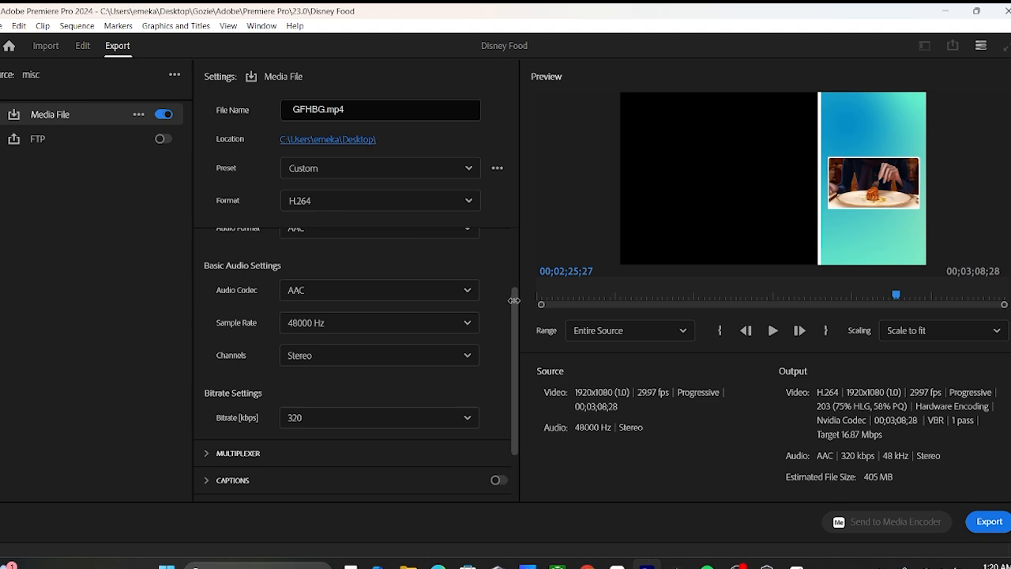
drag(514, 300, 512, 253)
click(214, 252)
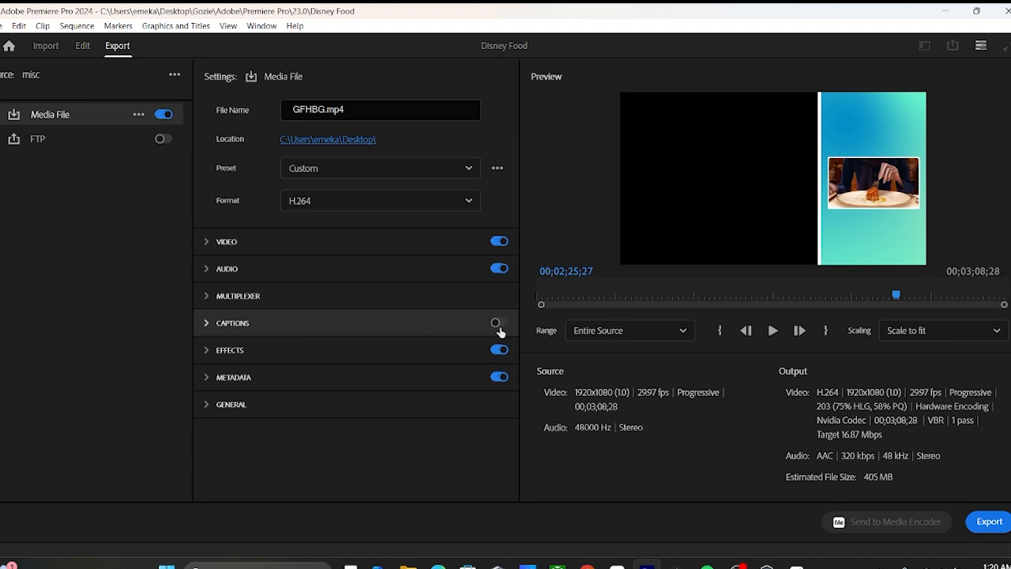
Look through the Captions and Effects export sections without changing them, collapsing each one
click(208, 324)
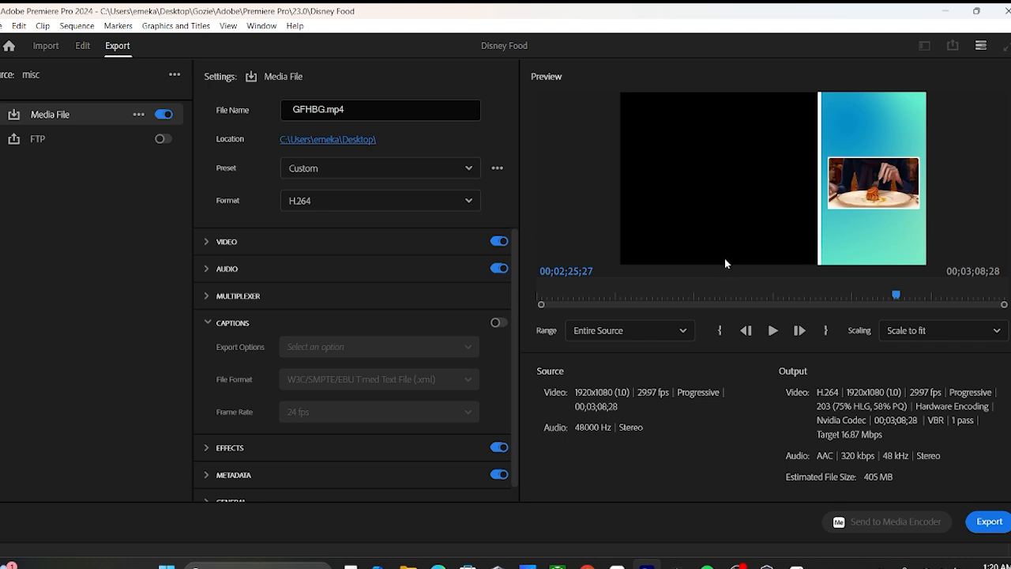
click(213, 324)
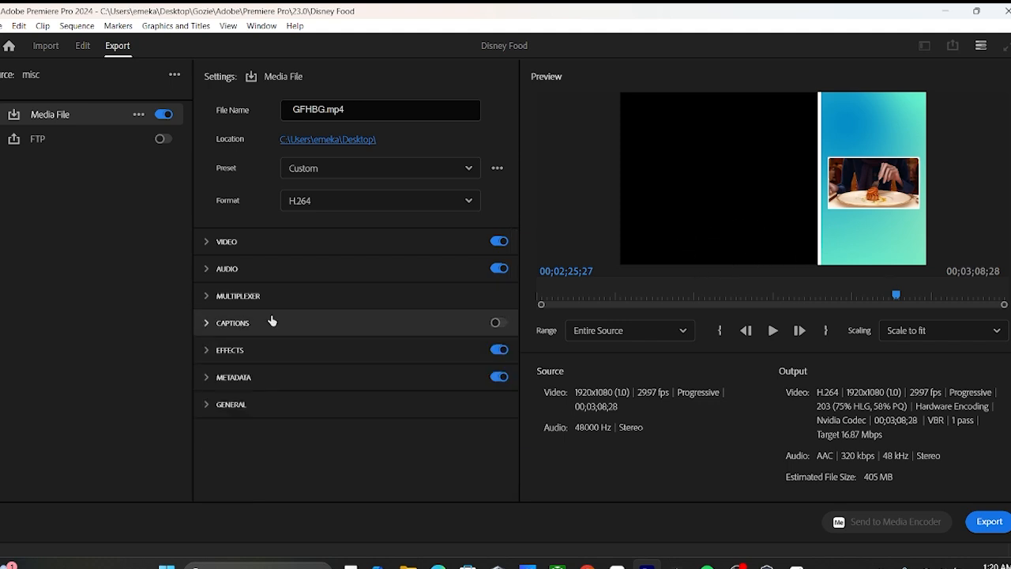
click(207, 352)
click(208, 353)
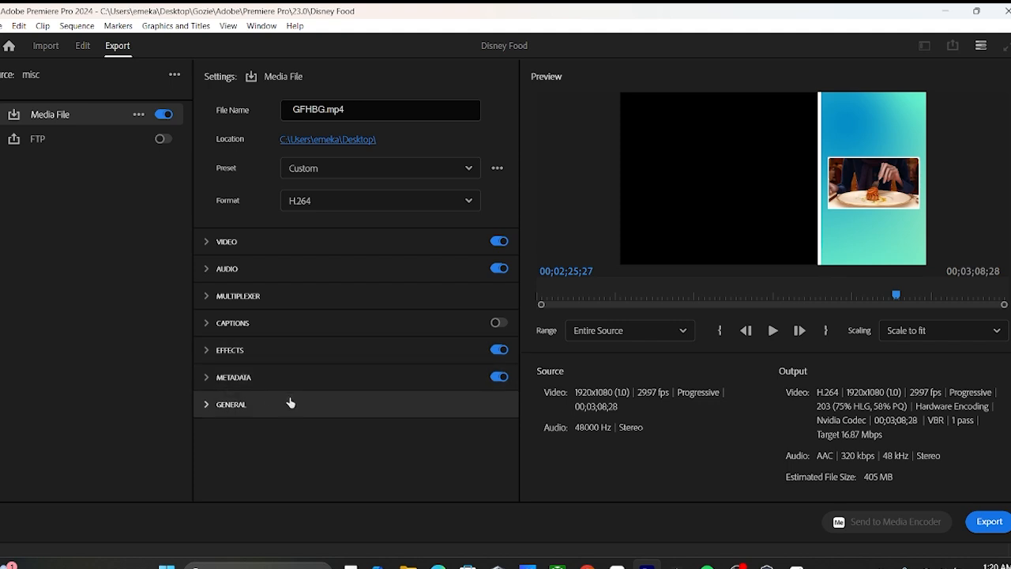
Expand the General export options, leave them all unticked and start exporting GFHBG.mp4
click(209, 406)
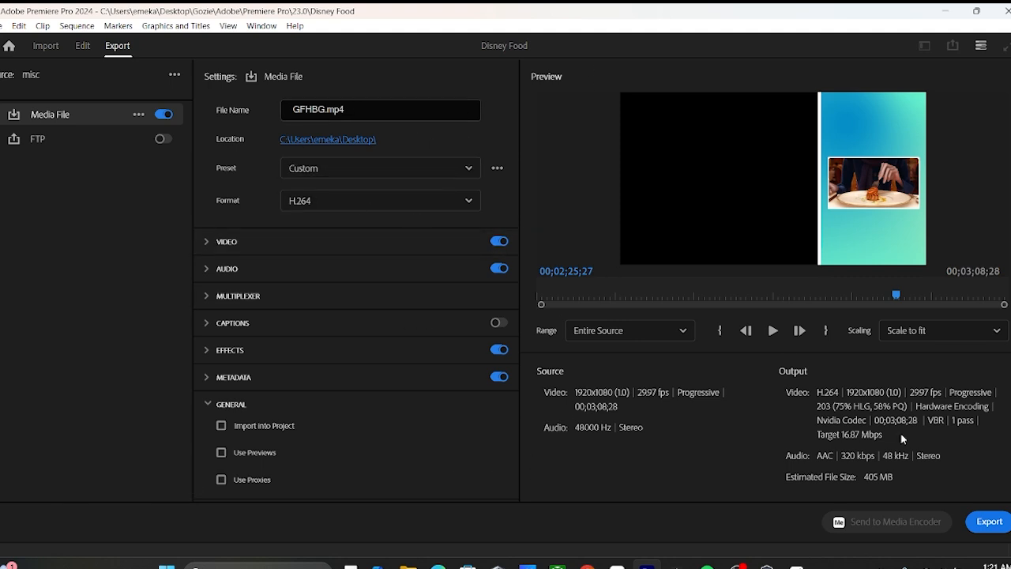
click(989, 521)
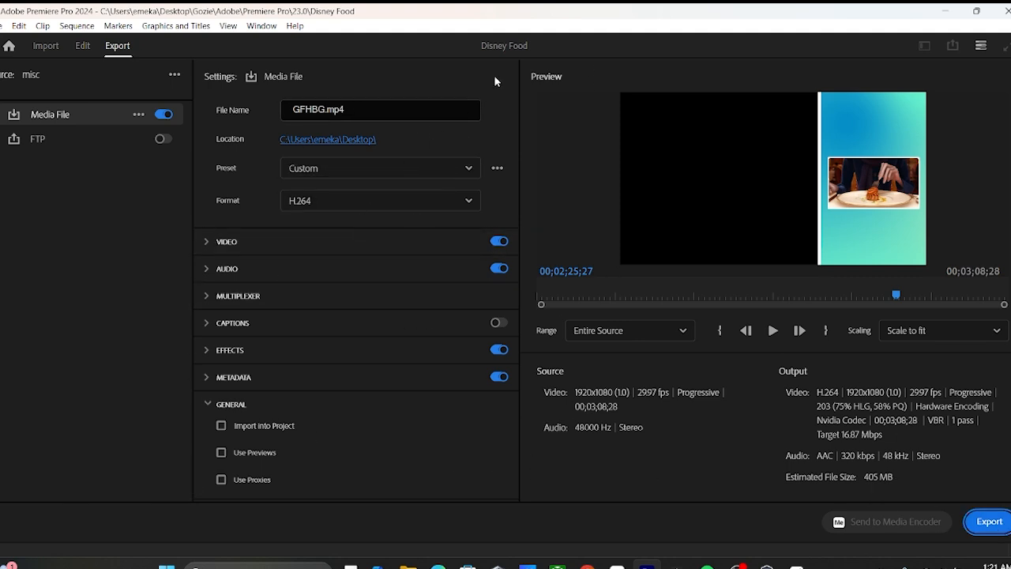